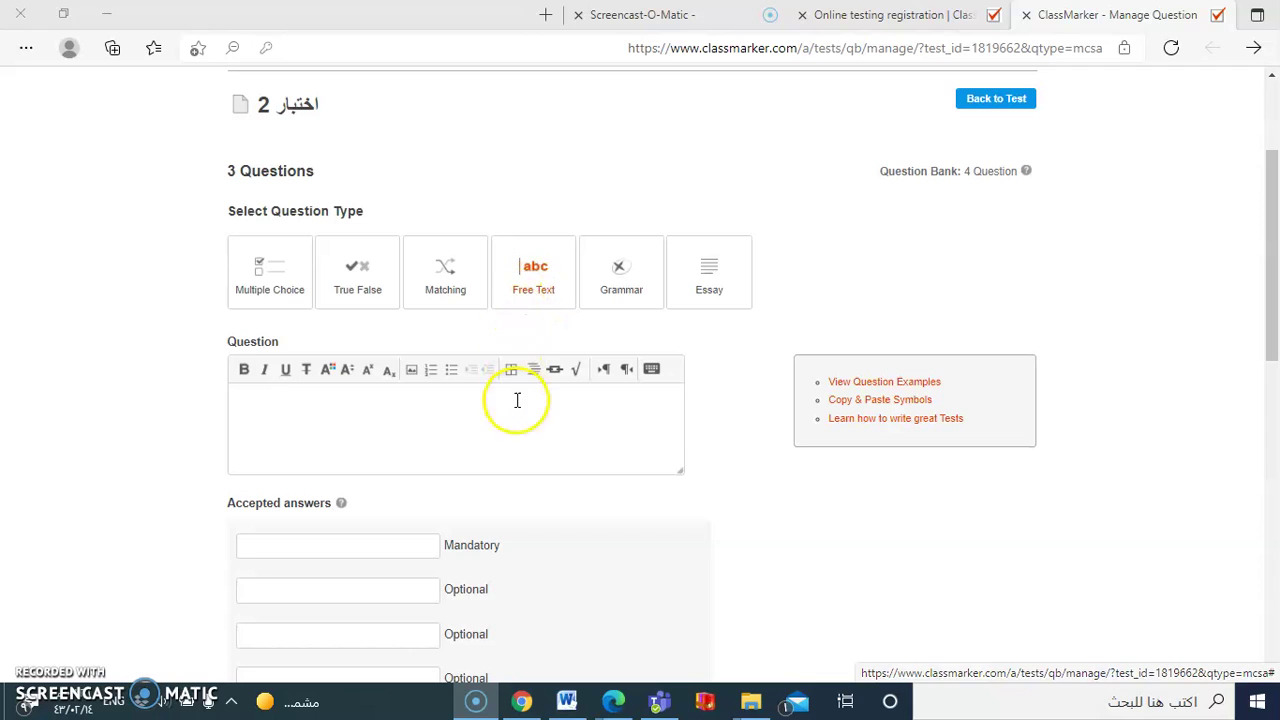
Write the free-text question "ماهي الصلوات المفروضة" with the accepted answers "الفجر - العصر-الظهر-المغرب-العشا", "1" and "2".
{"action": "left_click", "coordinate": [513, 420]}
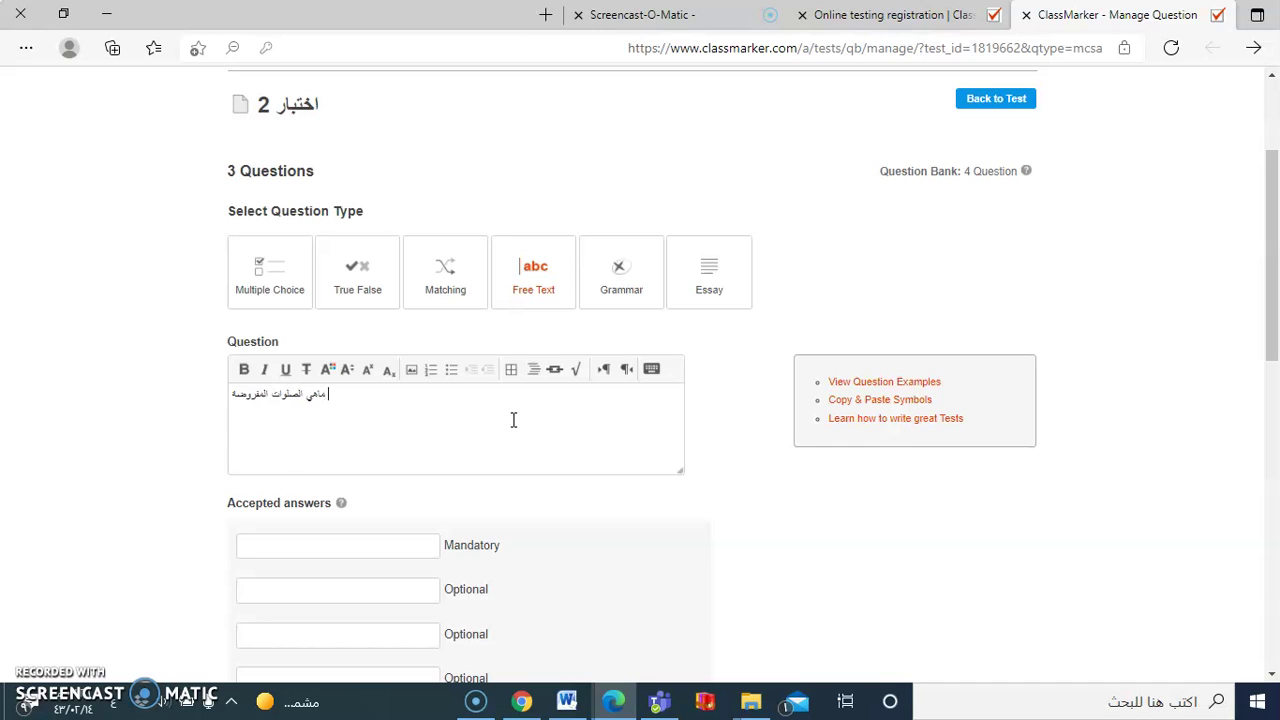
{"action": "scroll", "coordinate": [513, 420], "scroll_direction": "down", "scroll_amount": 1}
{"action": "left_click", "coordinate": [358, 460]}
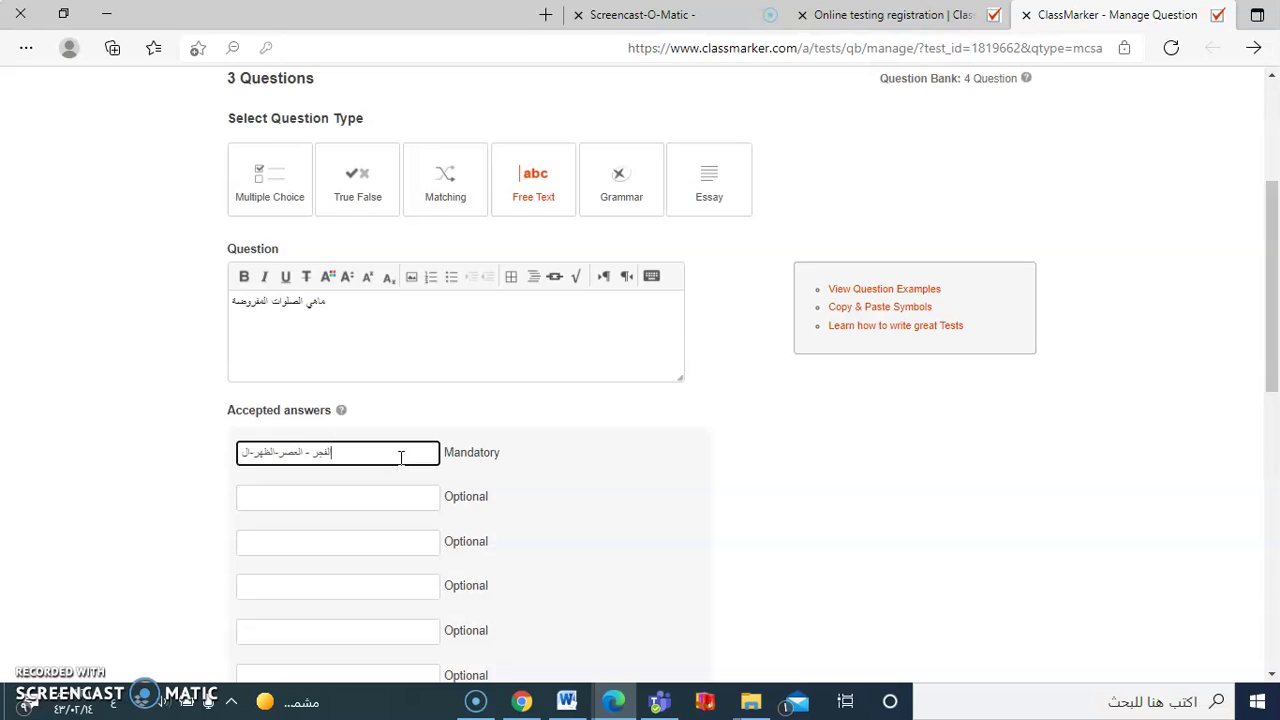
{"action": "type", "text": "رب-العش"}
{"action": "left_click", "coordinate": [396, 497]}
{"action": "type", "text": "1"}
{"action": "left_click", "coordinate": [383, 540]}
{"action": "type", "text": "2"}
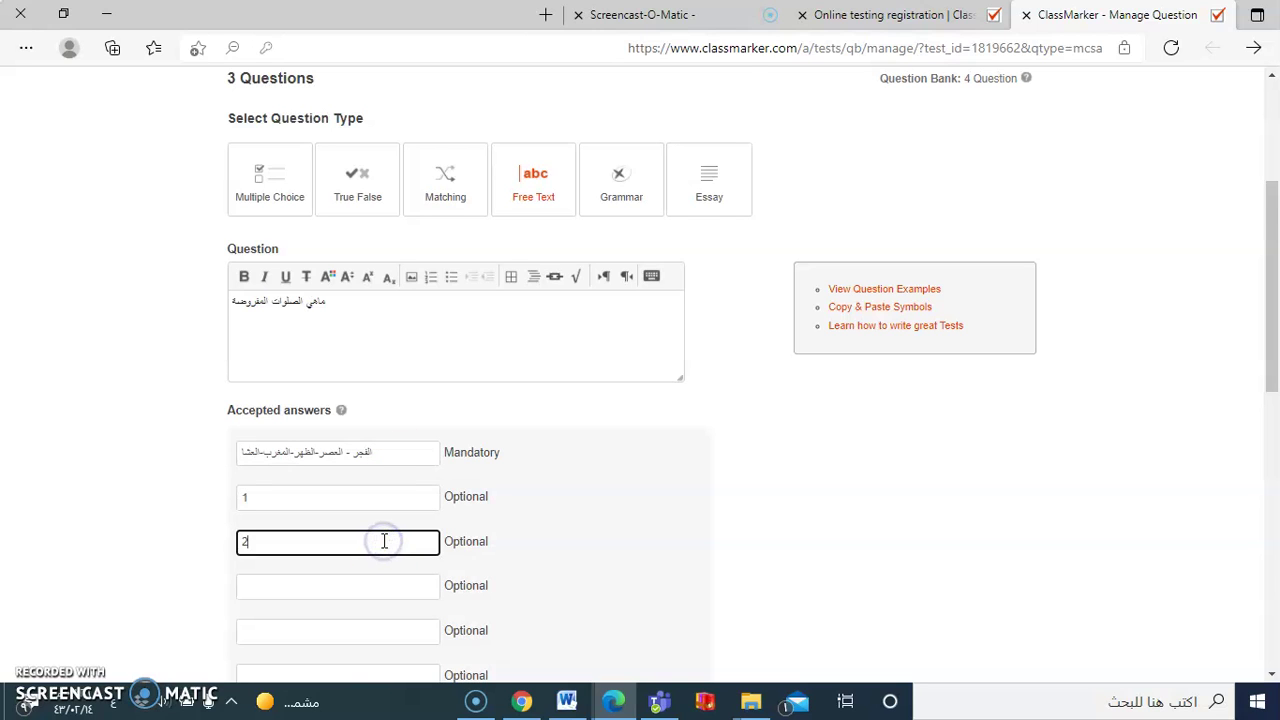
Set the free-text question's available points to 6, keeping the category الفقه, and save it from its preview.
{"action": "scroll", "coordinate": [384, 541], "scroll_direction": "down", "scroll_amount": 1}
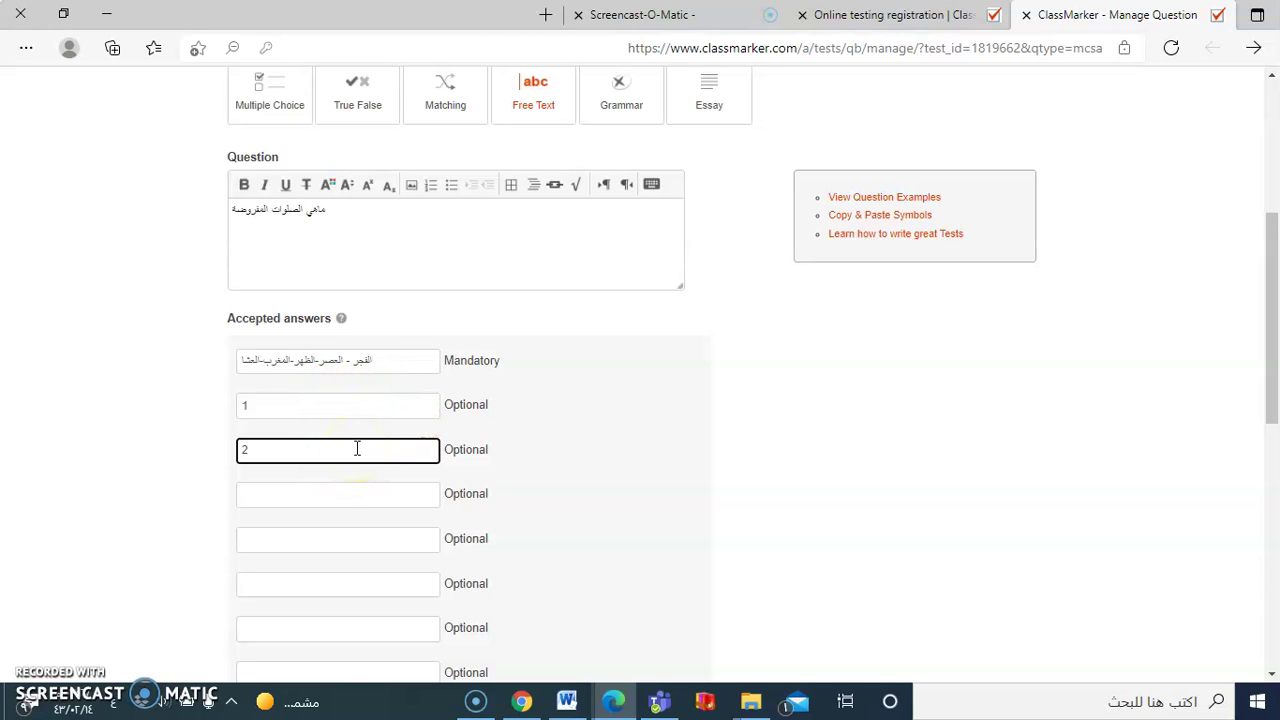
{"action": "scroll", "coordinate": [357, 448], "scroll_direction": "down", "scroll_amount": 5}
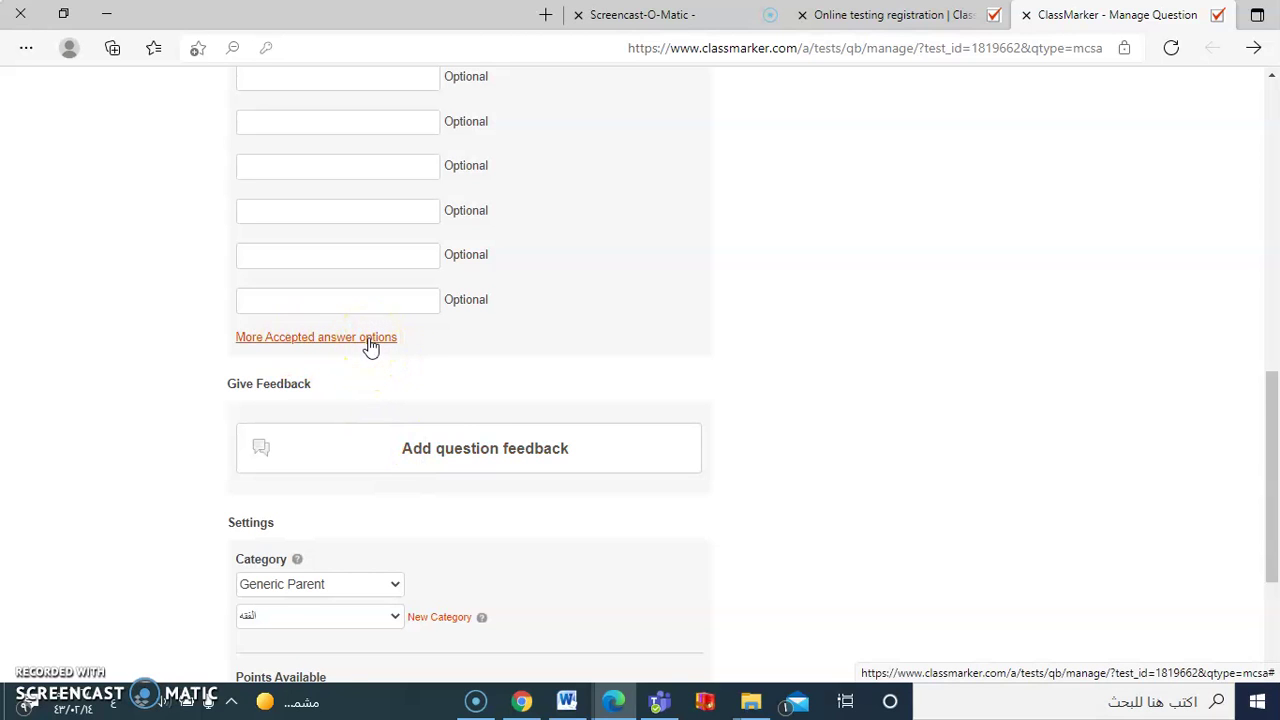
{"action": "scroll", "coordinate": [368, 345], "scroll_direction": "down", "scroll_amount": 3}
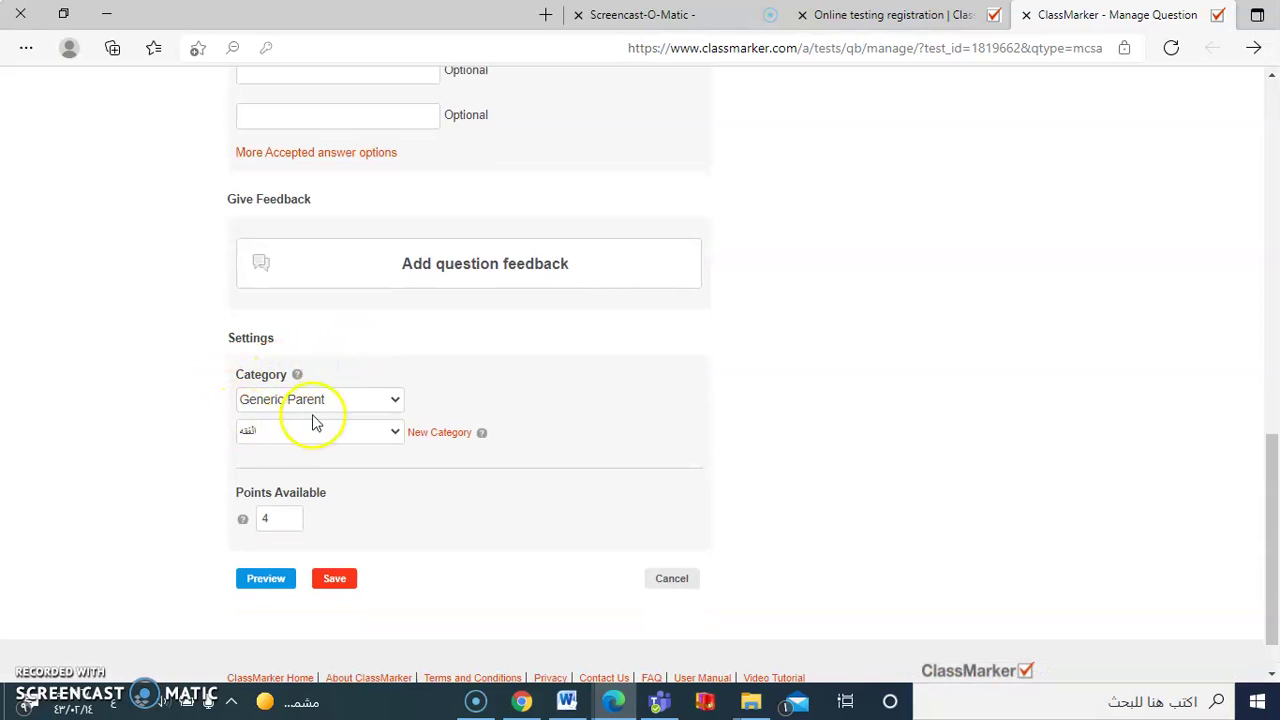
{"action": "left_click", "coordinate": [396, 401]}
{"action": "left_click", "coordinate": [396, 403]}
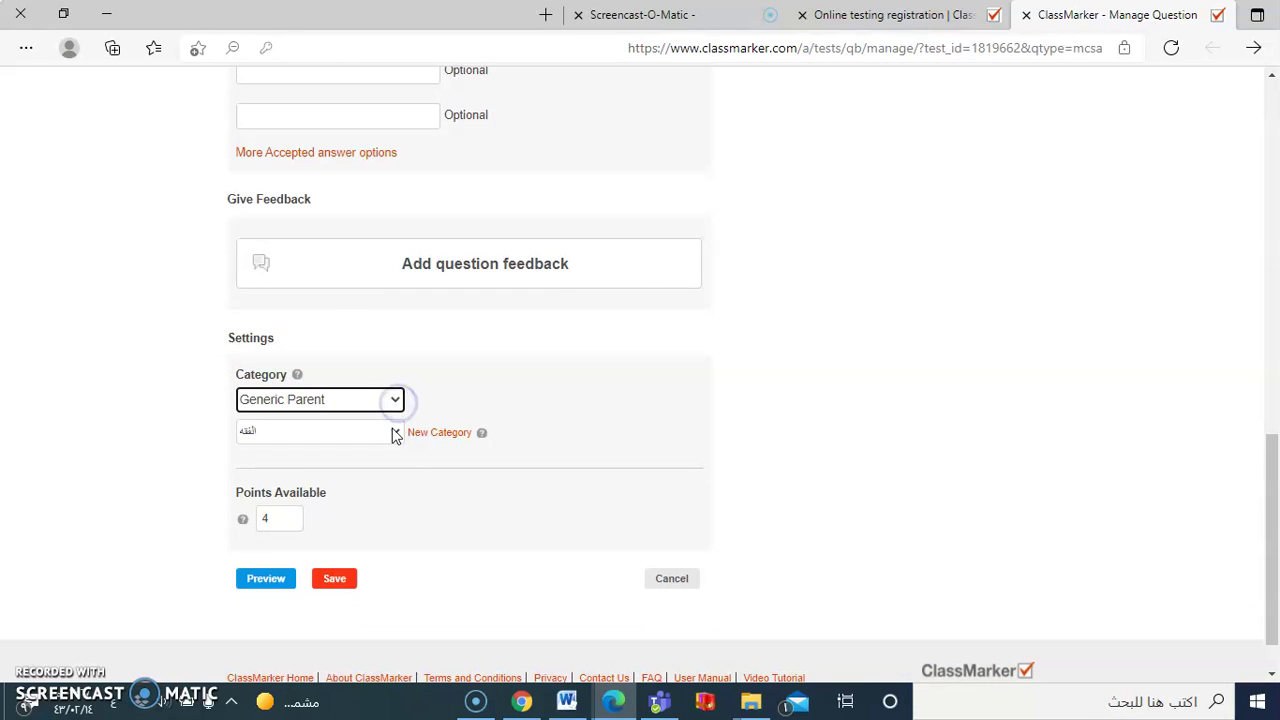
{"action": "left_click", "coordinate": [395, 433]}
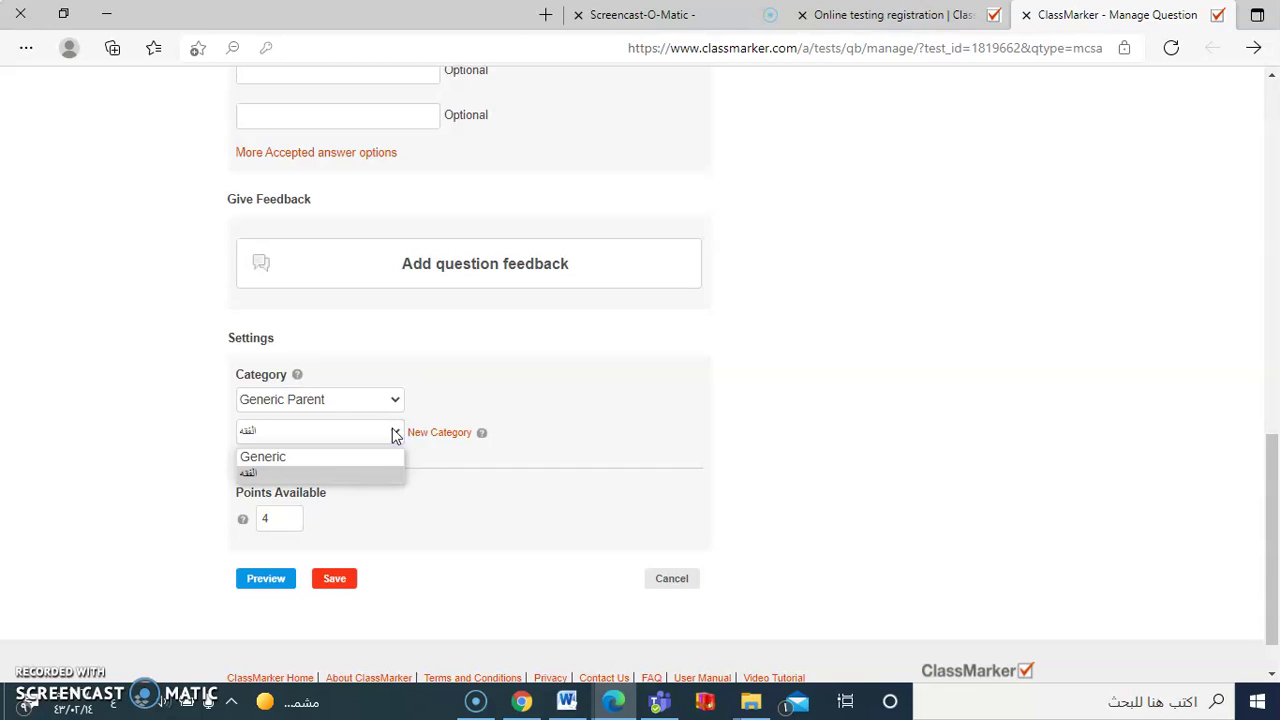
{"action": "left_click", "coordinate": [383, 520]}
{"action": "left_click", "coordinate": [300, 518]}
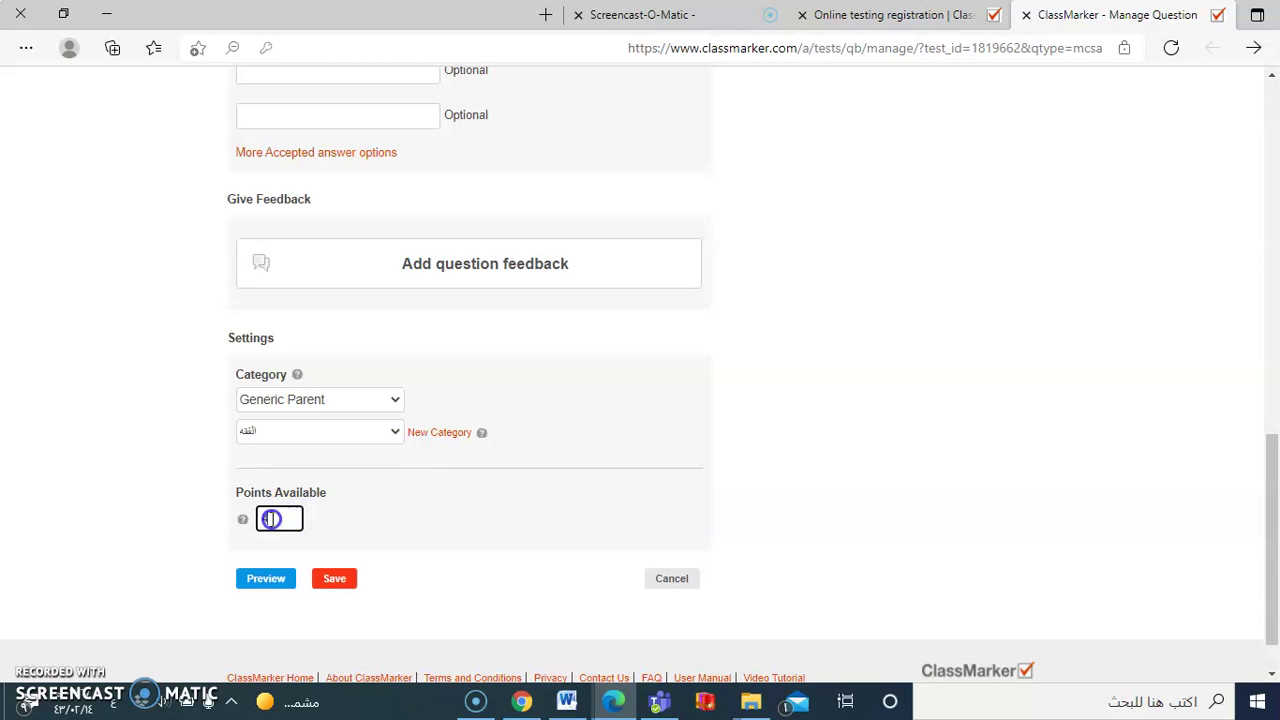
{"action": "double_click", "coordinate": [265, 521]}
{"action": "type", "text": "6"}
{"action": "left_click", "coordinate": [261, 580]}
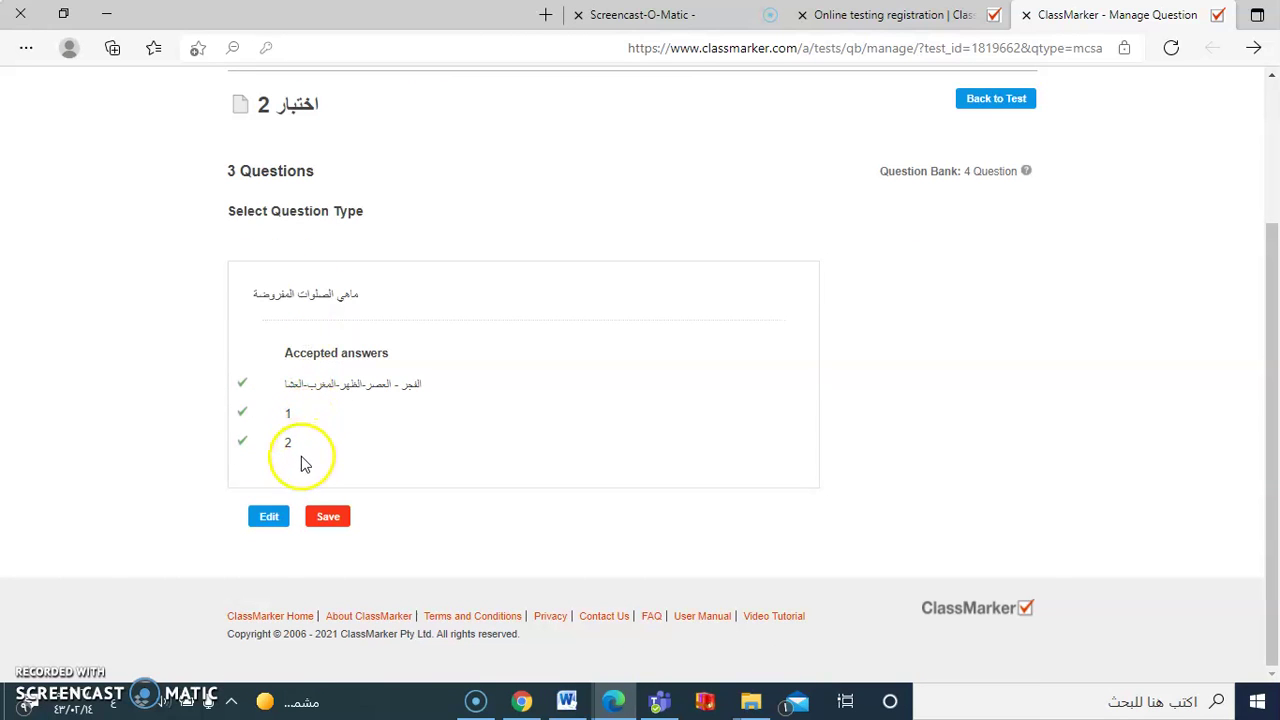
{"action": "left_click", "coordinate": [328, 517]}
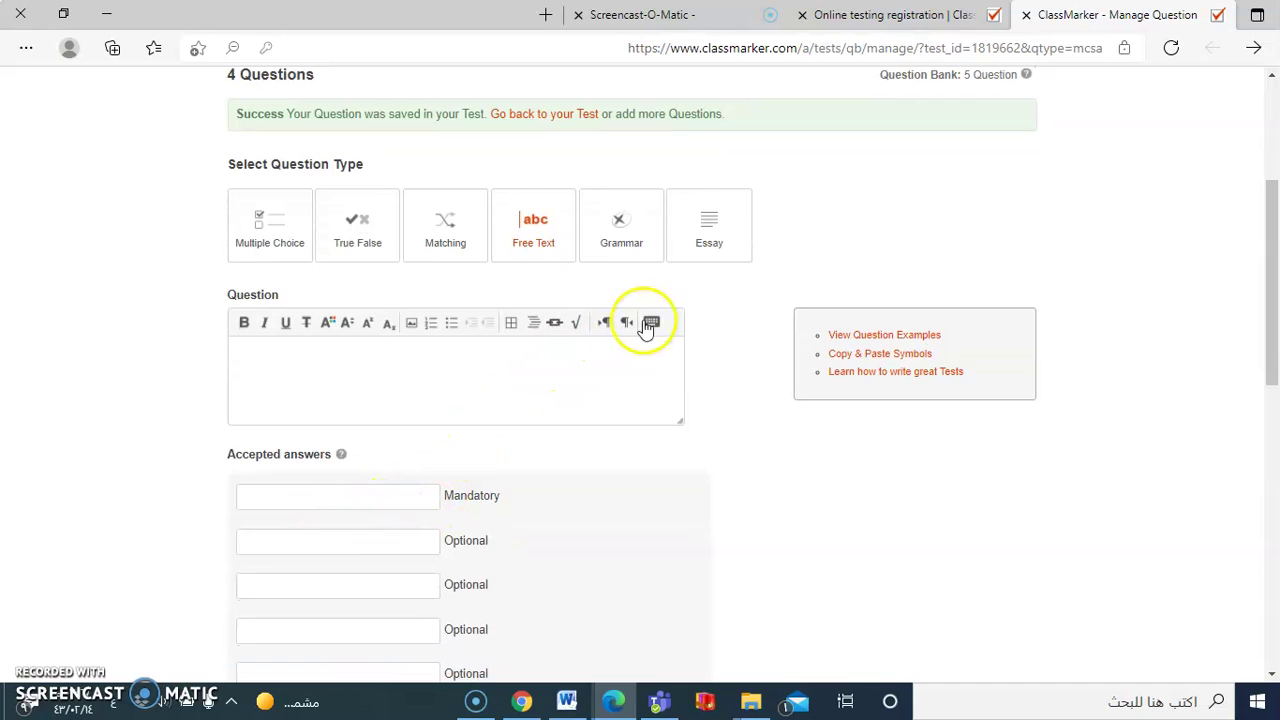
Start a Grammar question with the incorrect version "الصلوات المفروضه 7" and the correct version "الصلوات المفروضة 5".
{"action": "left_click", "coordinate": [622, 240]}
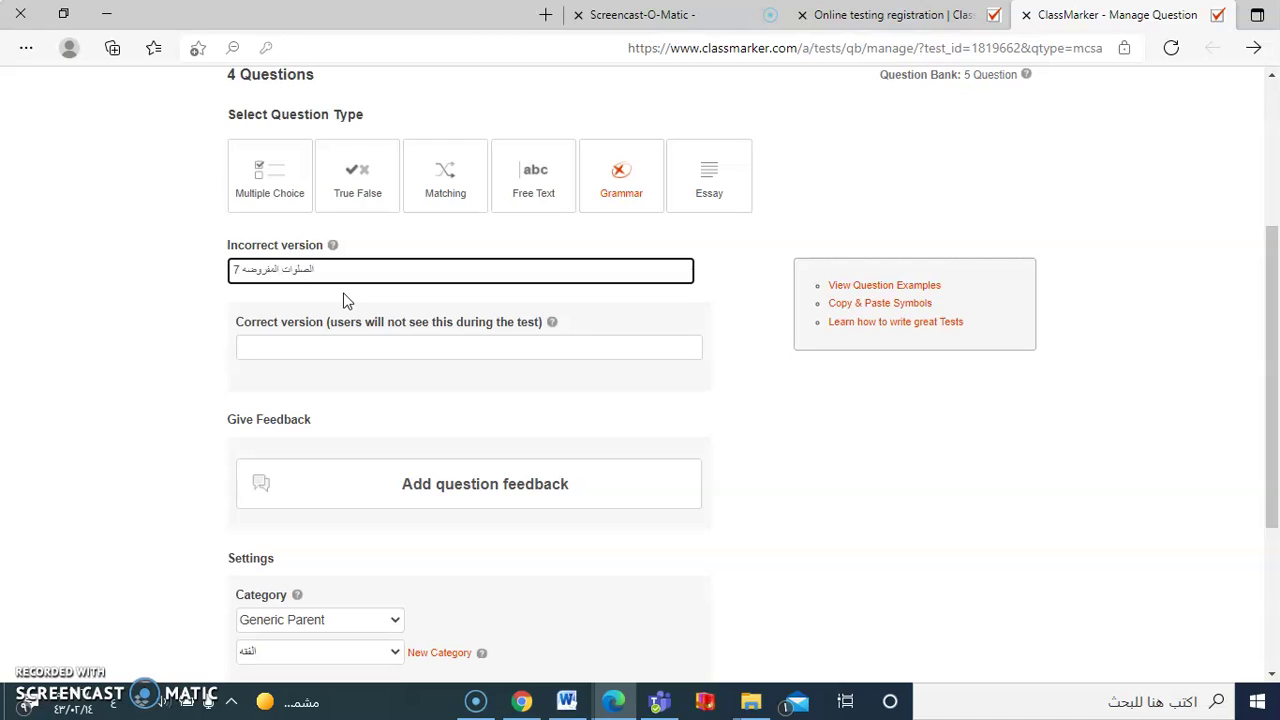
{"action": "left_click", "coordinate": [343, 348]}
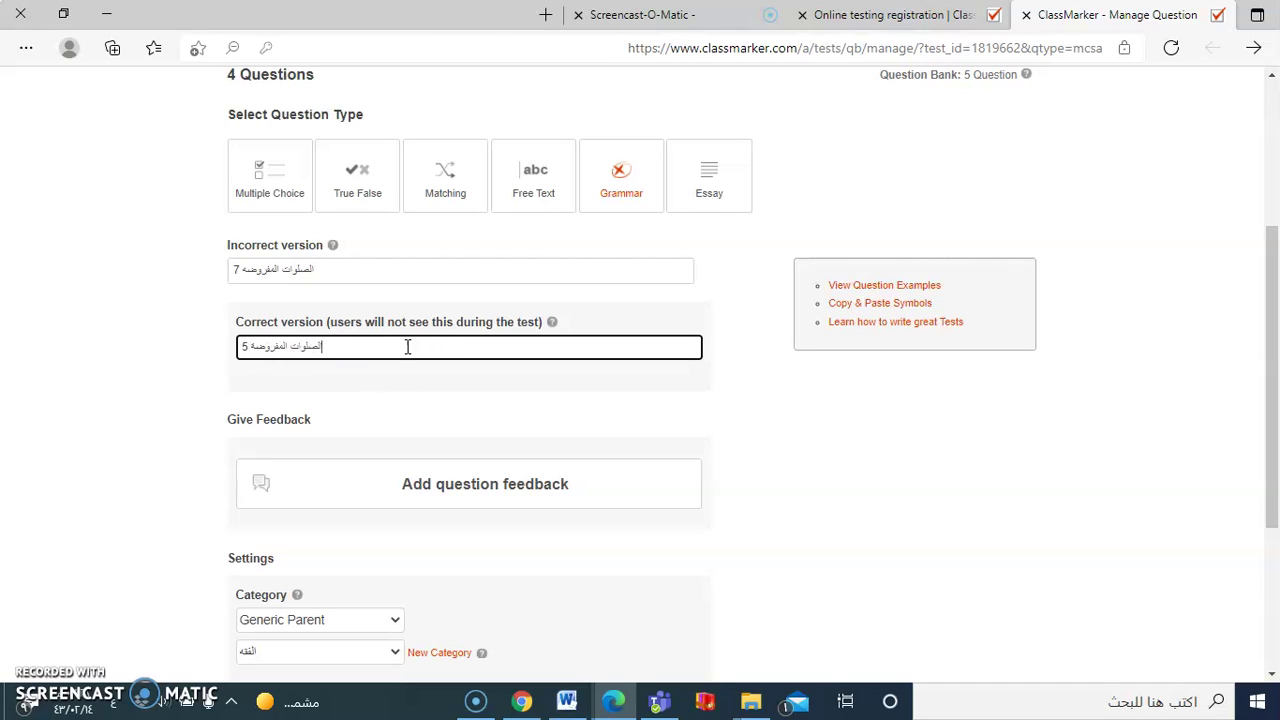
Give the grammar question the category الفقه and 3 points, and save it from its preview.
{"action": "scroll", "coordinate": [407, 347], "scroll_direction": "down", "scroll_amount": 1}
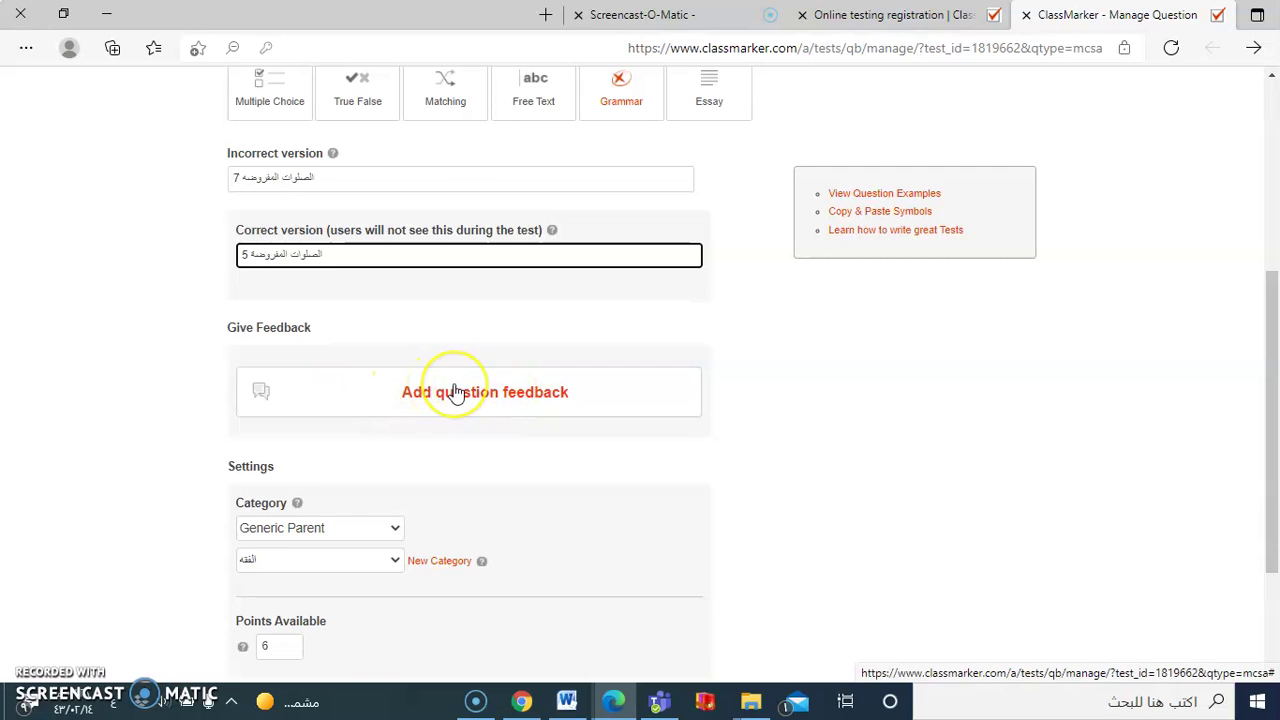
{"action": "scroll", "coordinate": [451, 391], "scroll_direction": "down", "scroll_amount": 2}
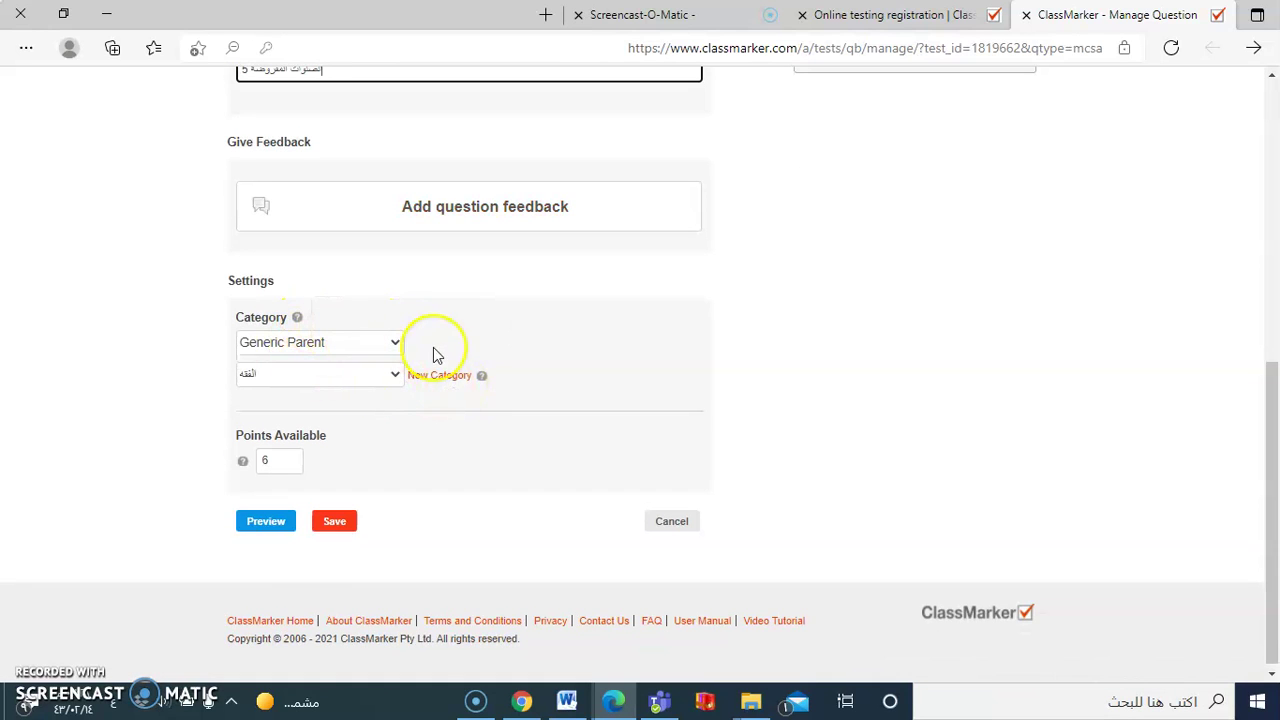
{"action": "left_click", "coordinate": [391, 372]}
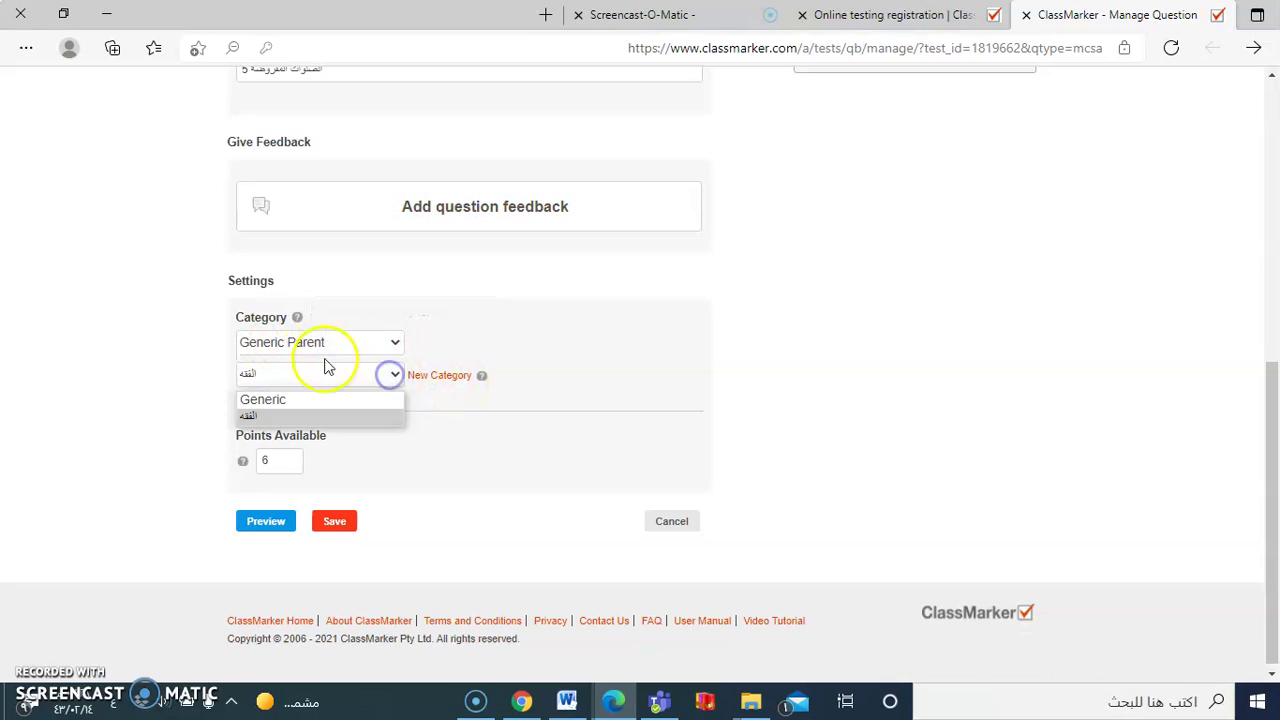
{"action": "left_click", "coordinate": [297, 417]}
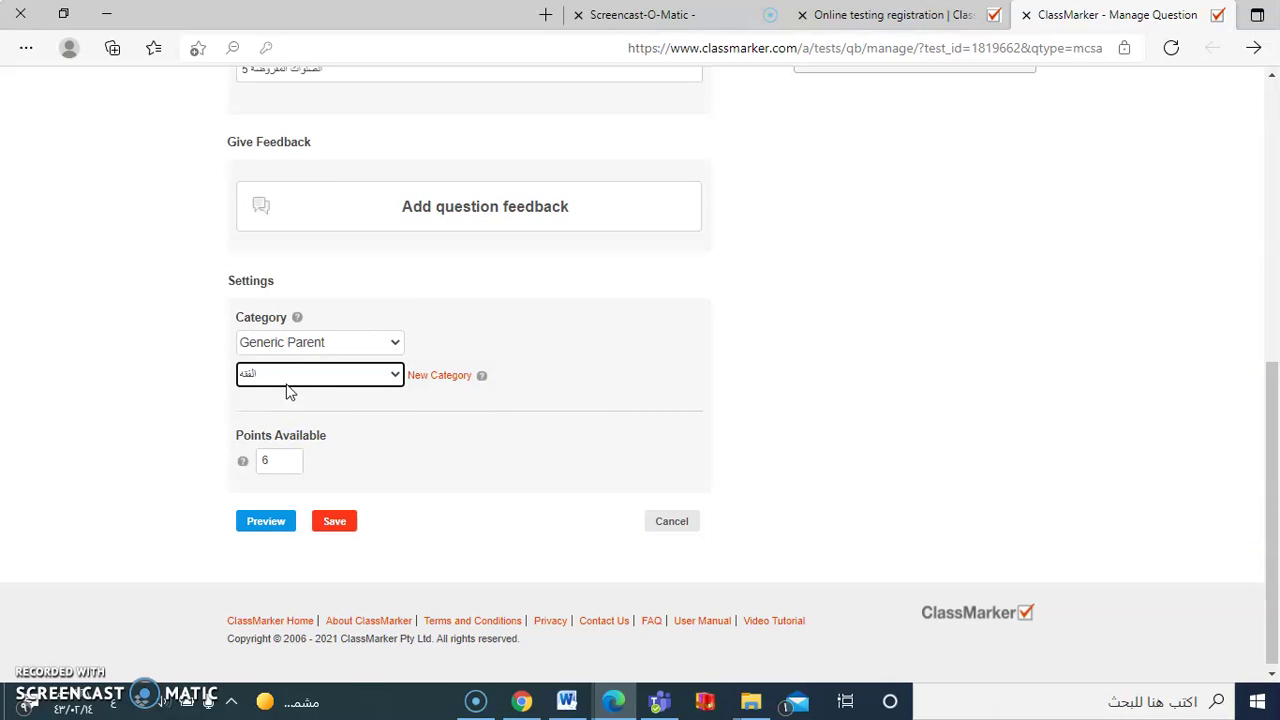
{"action": "left_click", "coordinate": [286, 465]}
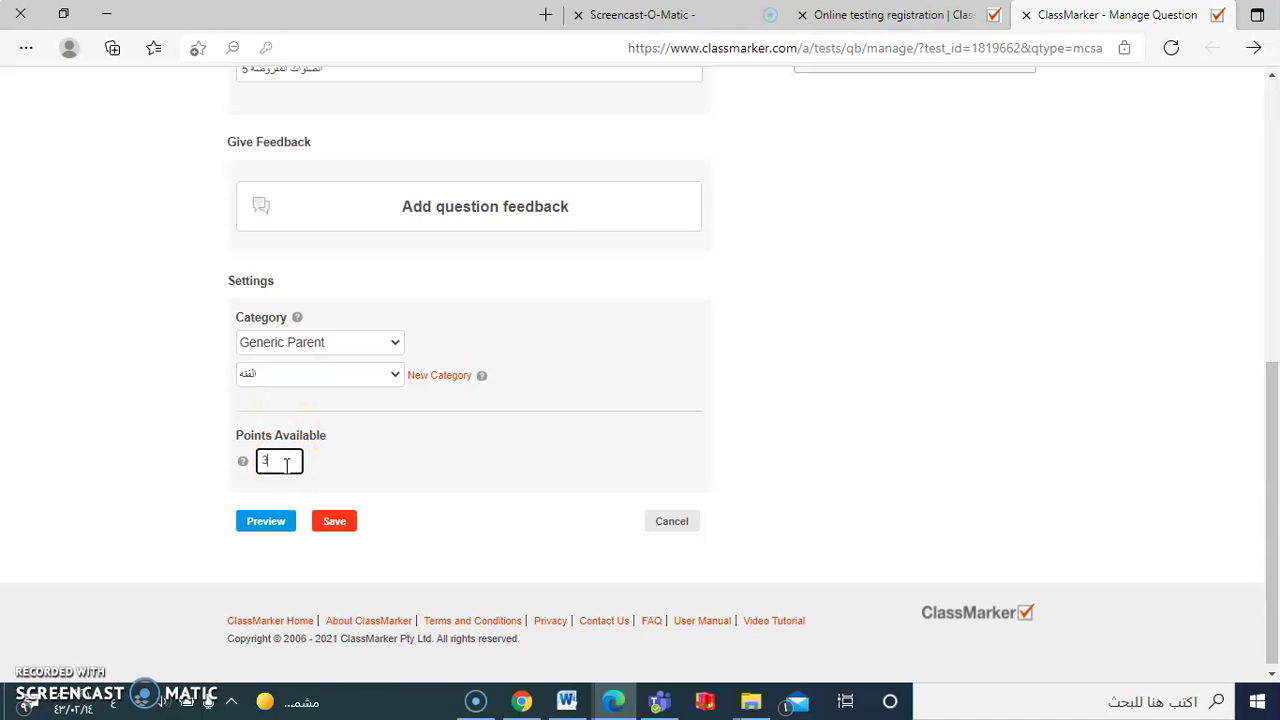
{"action": "left_click", "coordinate": [266, 521]}
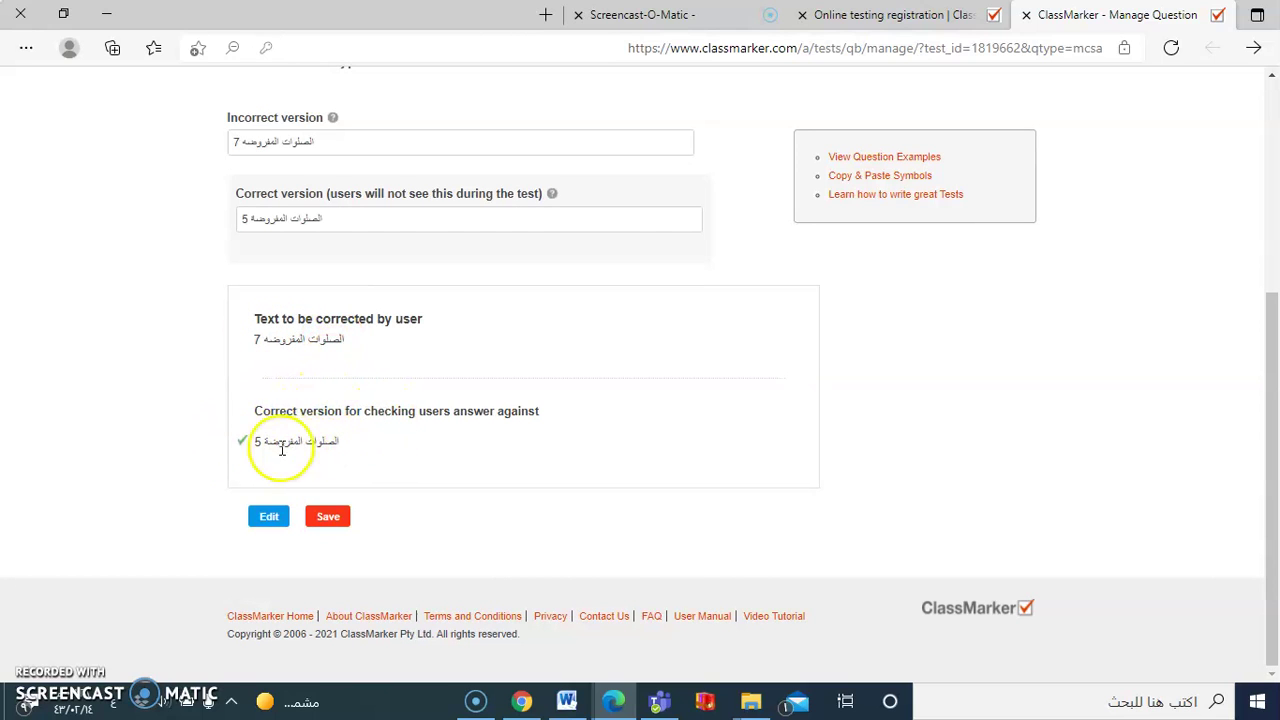
{"action": "left_click", "coordinate": [338, 522]}
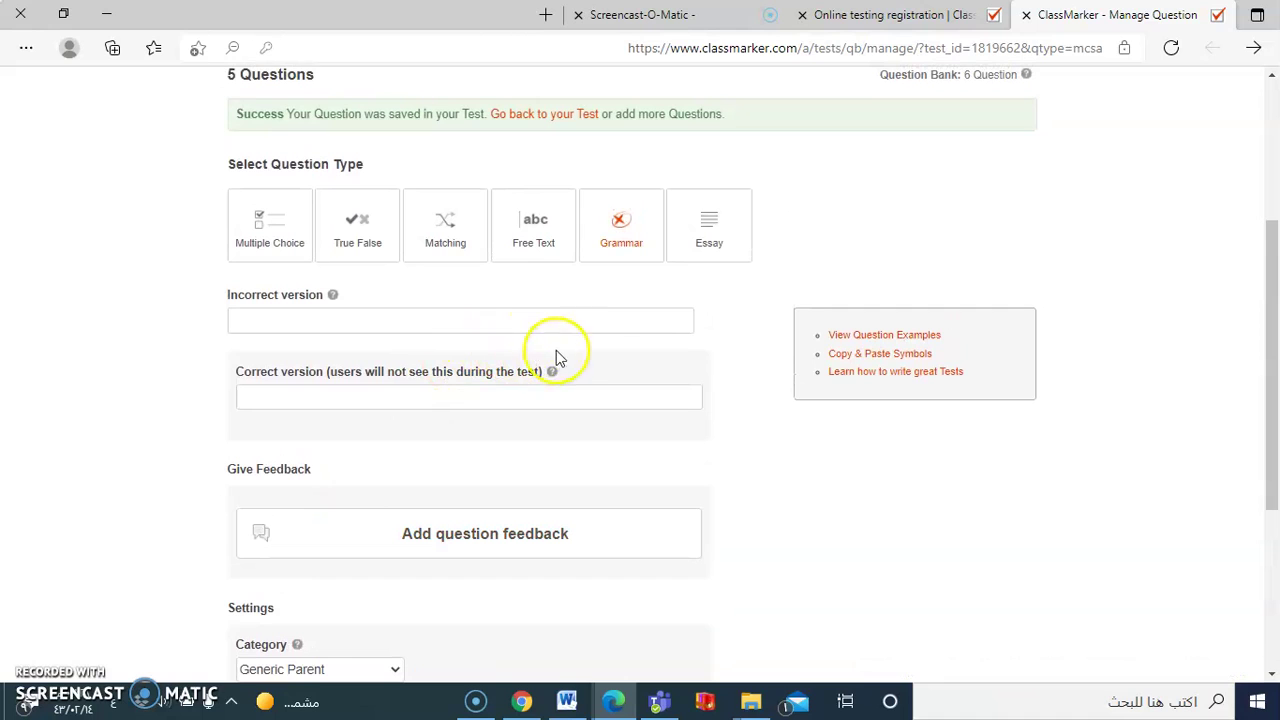
Start an Essay question with the text "عدد الصلوات المفروضه".
{"action": "left_click", "coordinate": [708, 238]}
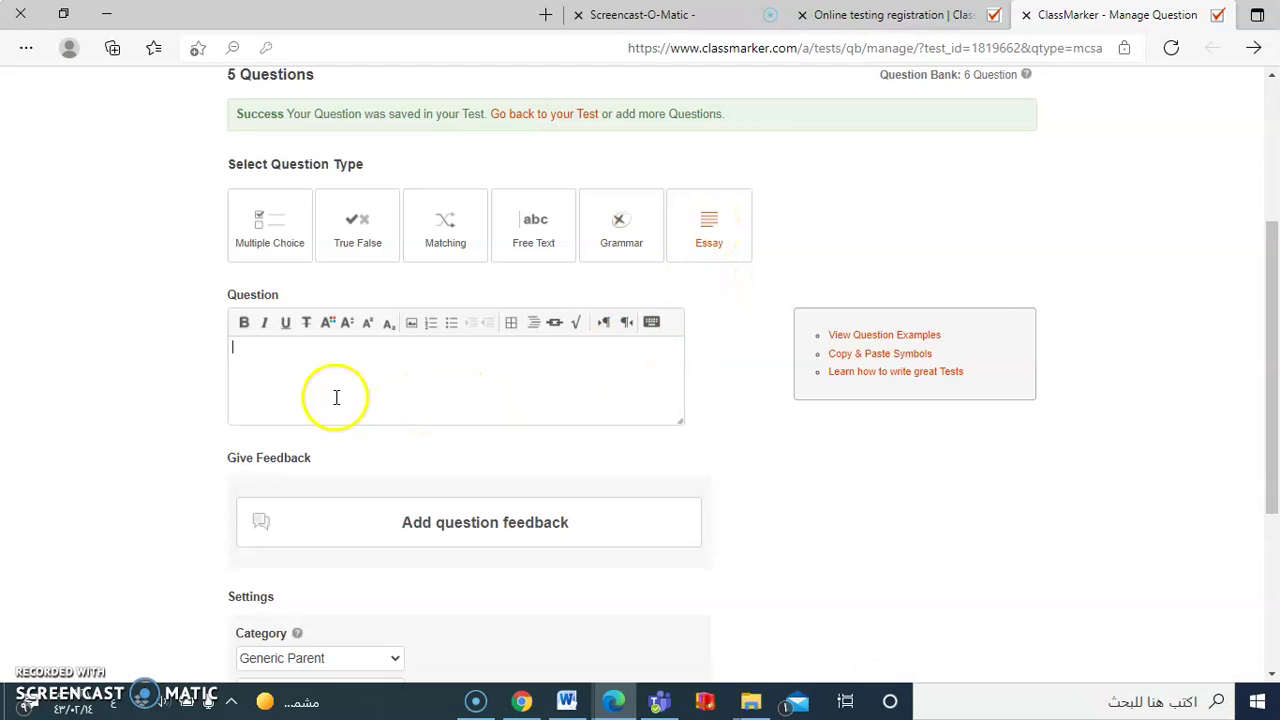
{"action": "scroll", "coordinate": [337, 381], "scroll_direction": "down", "scroll_amount": 2}
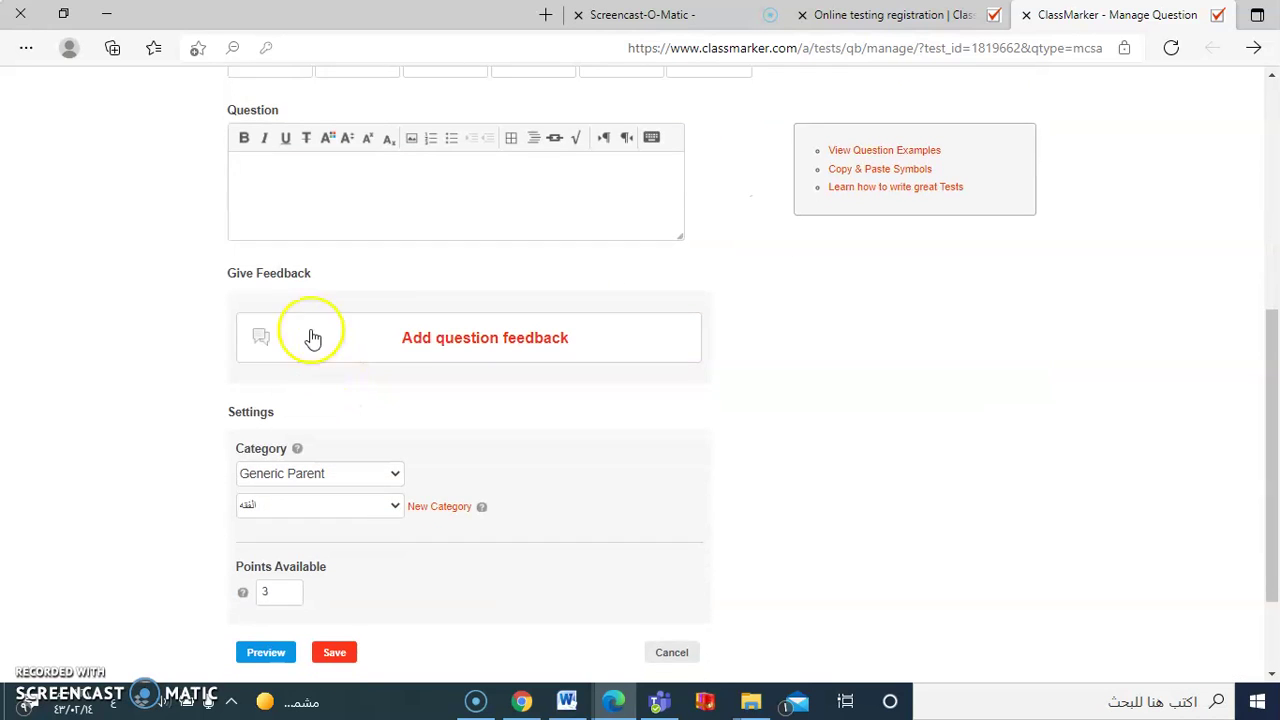
{"action": "left_click", "coordinate": [398, 209]}
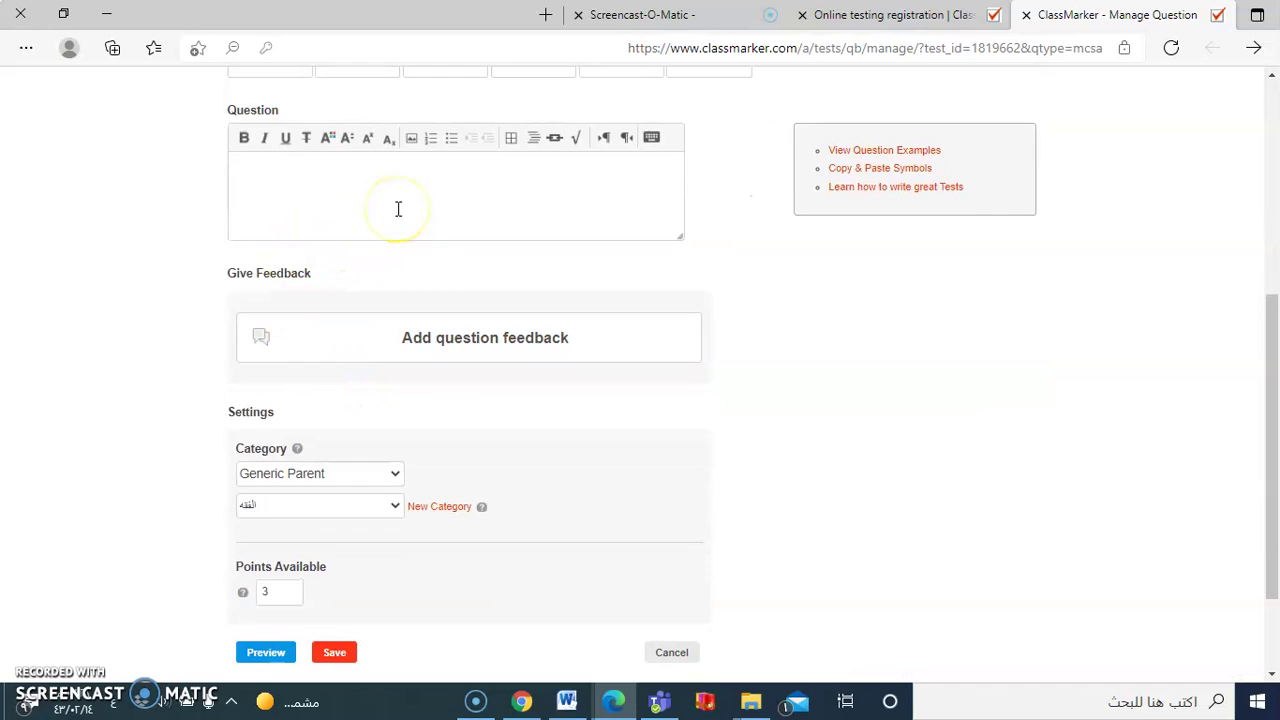
{"action": "scroll", "coordinate": [398, 209], "scroll_direction": "up", "scroll_amount": 1}
{"action": "type", "text": "ع"}
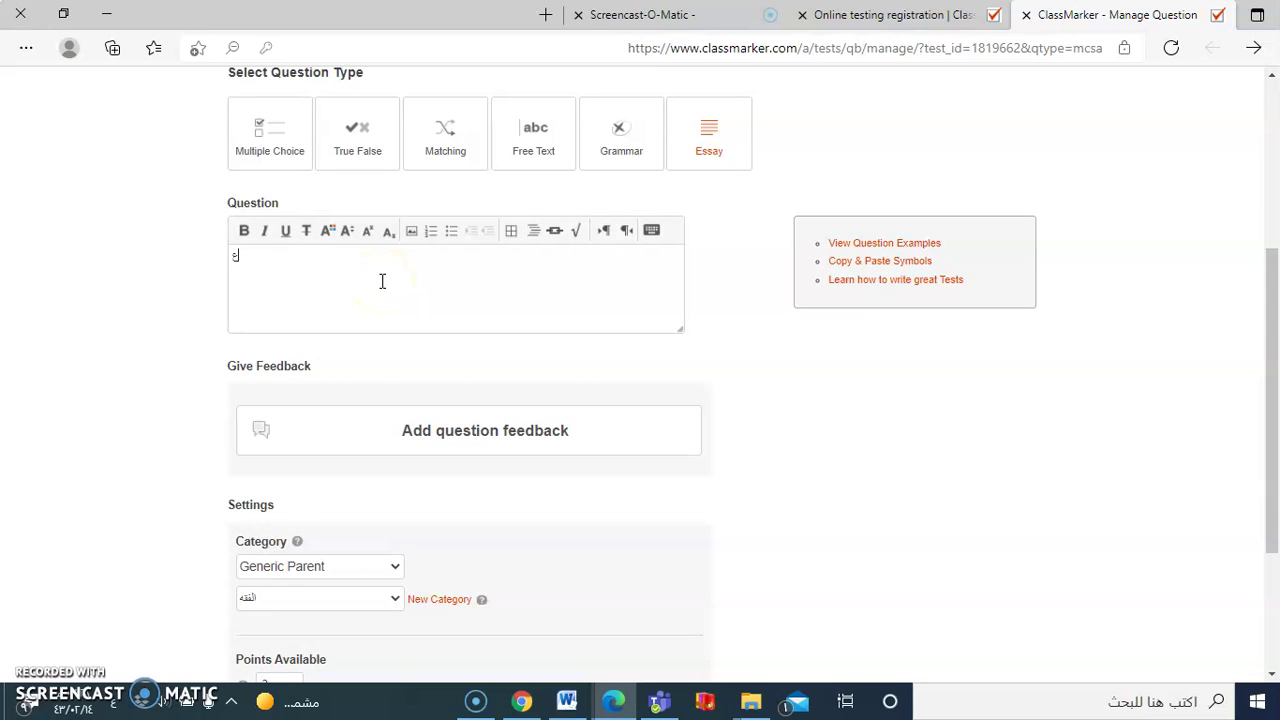
{"action": "type", "text": "روضه"}
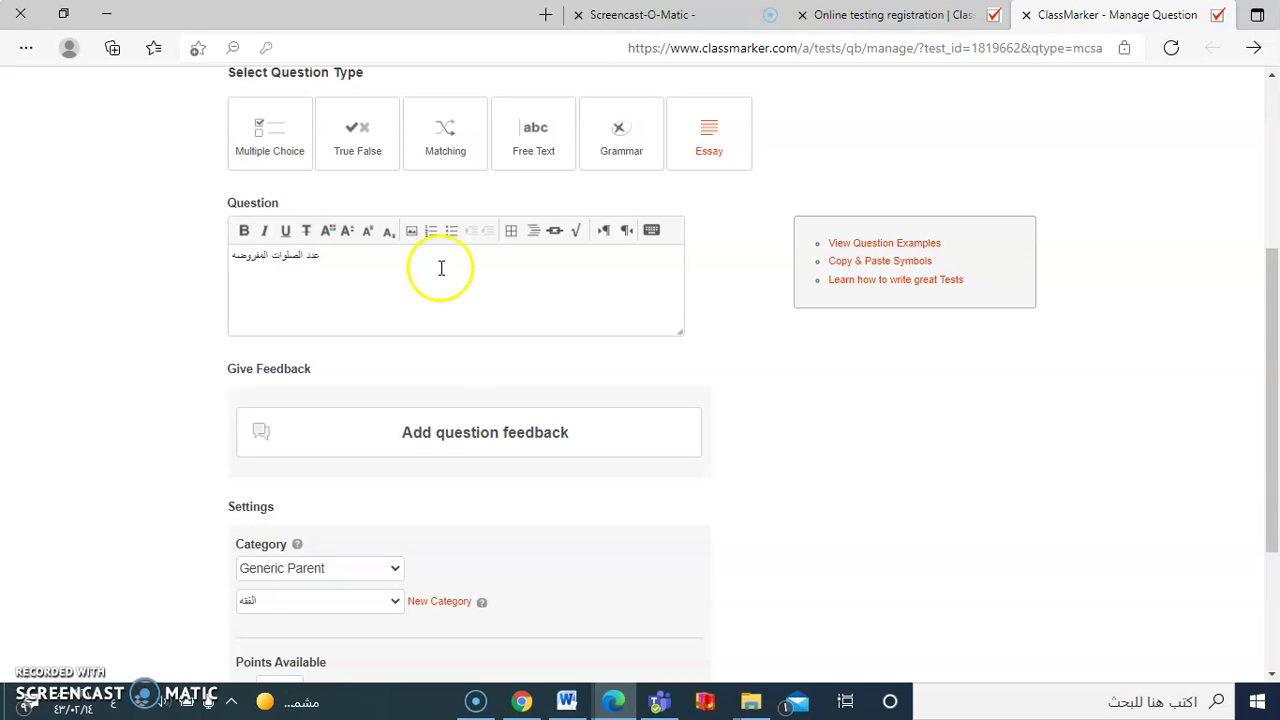
Preview the essay question and save it to the test.
{"action": "scroll", "coordinate": [440, 268], "scroll_direction": "down", "scroll_amount": 2}
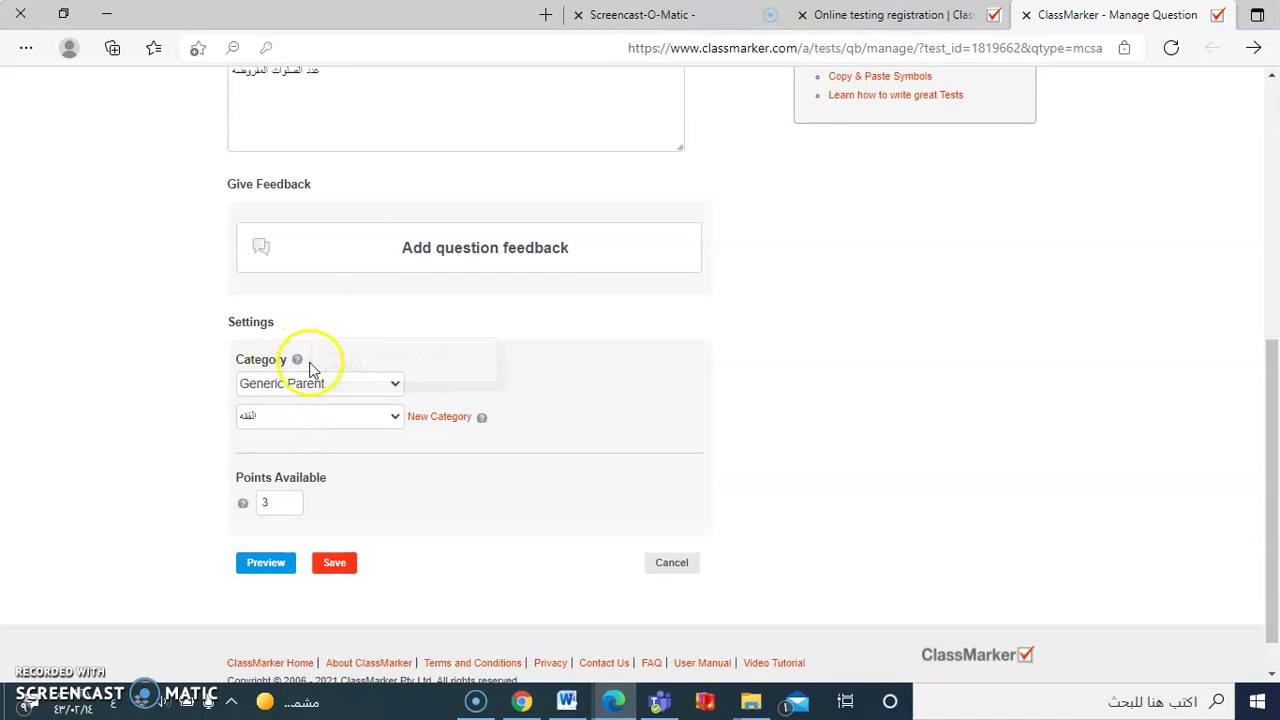
{"action": "left_click", "coordinate": [277, 563]}
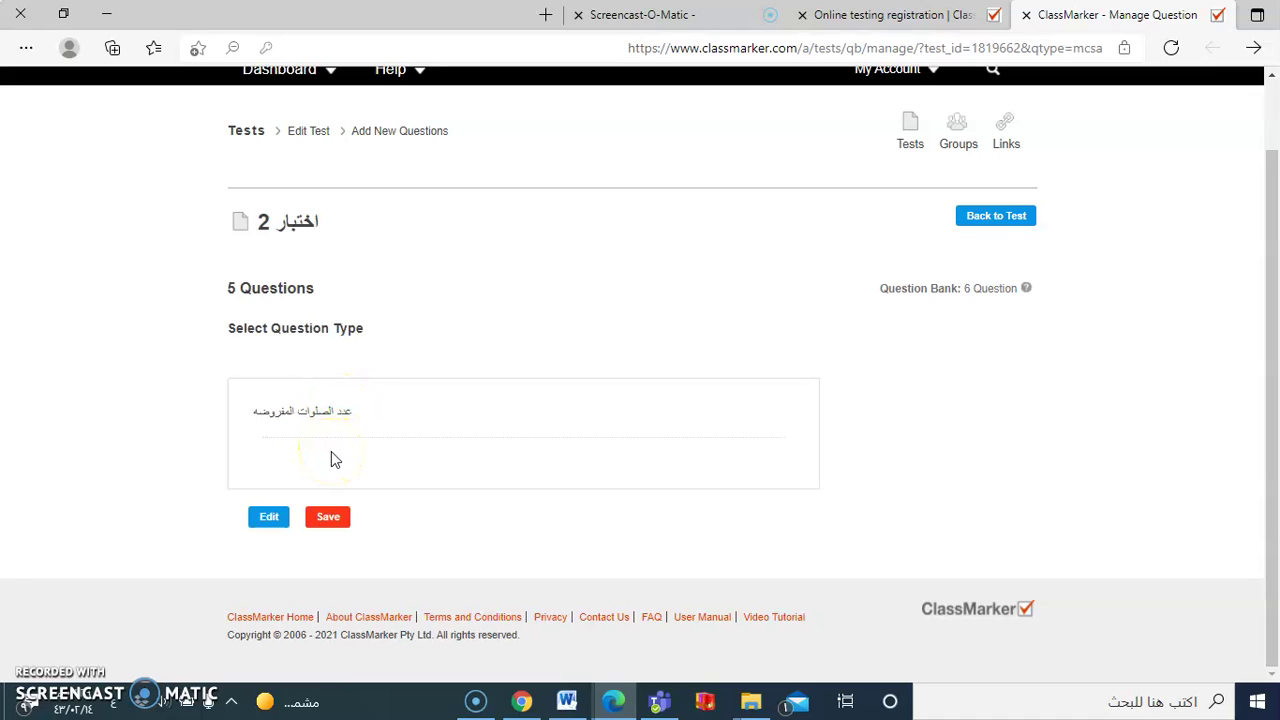
{"action": "left_click", "coordinate": [325, 518]}
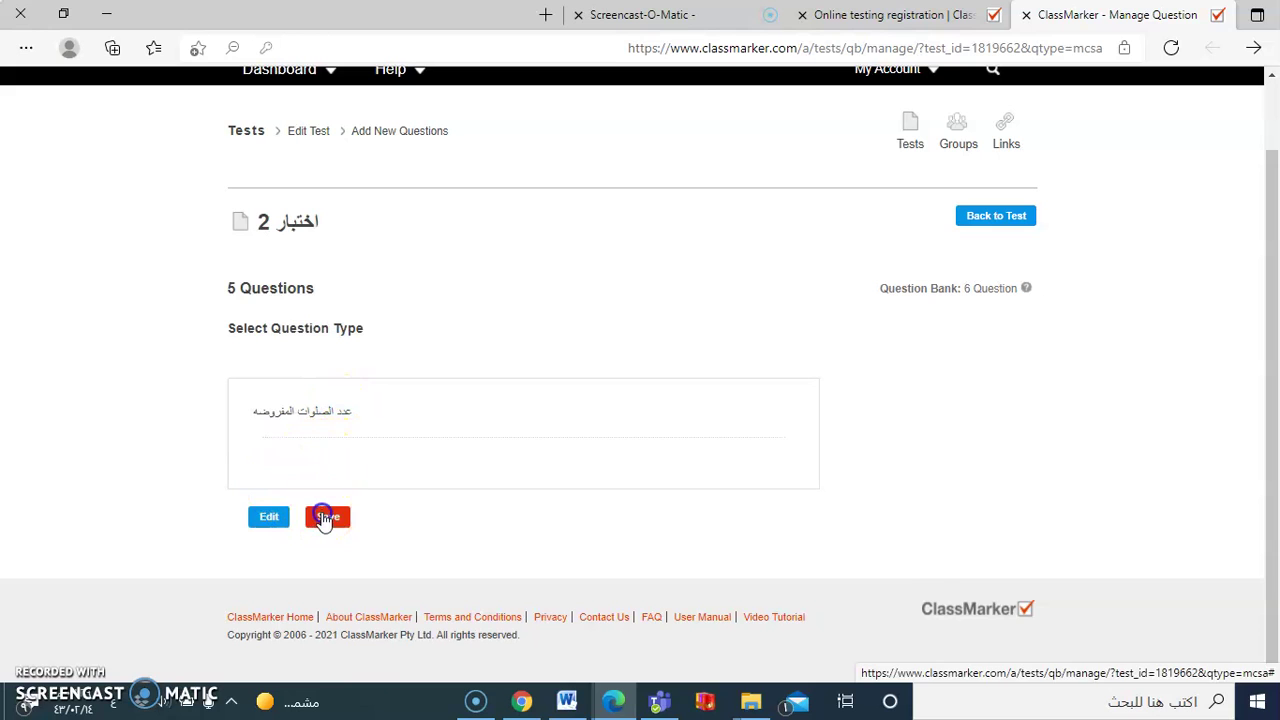
Leave question entry and go back to the test's management page.
{"action": "scroll", "coordinate": [340, 500], "scroll_direction": "down", "scroll_amount": 1}
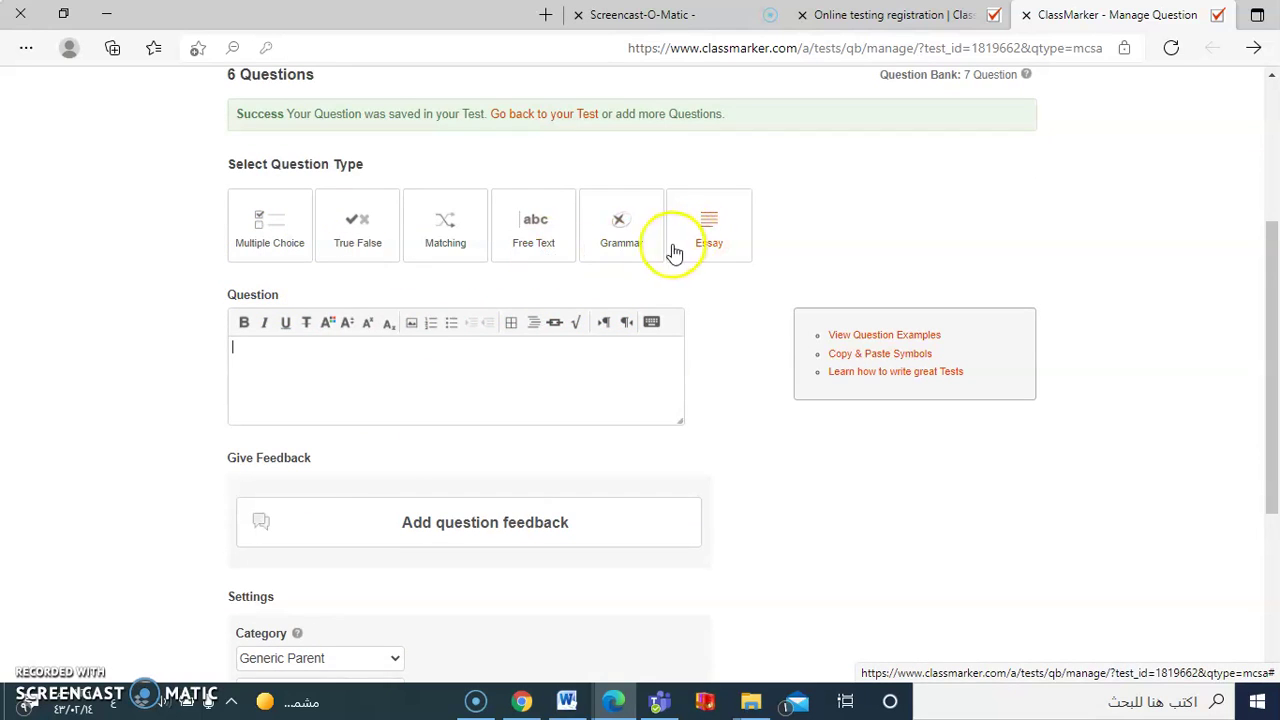
{"action": "scroll", "coordinate": [519, 300], "scroll_direction": "up", "scroll_amount": 2}
{"action": "left_click", "coordinate": [519, 290]}
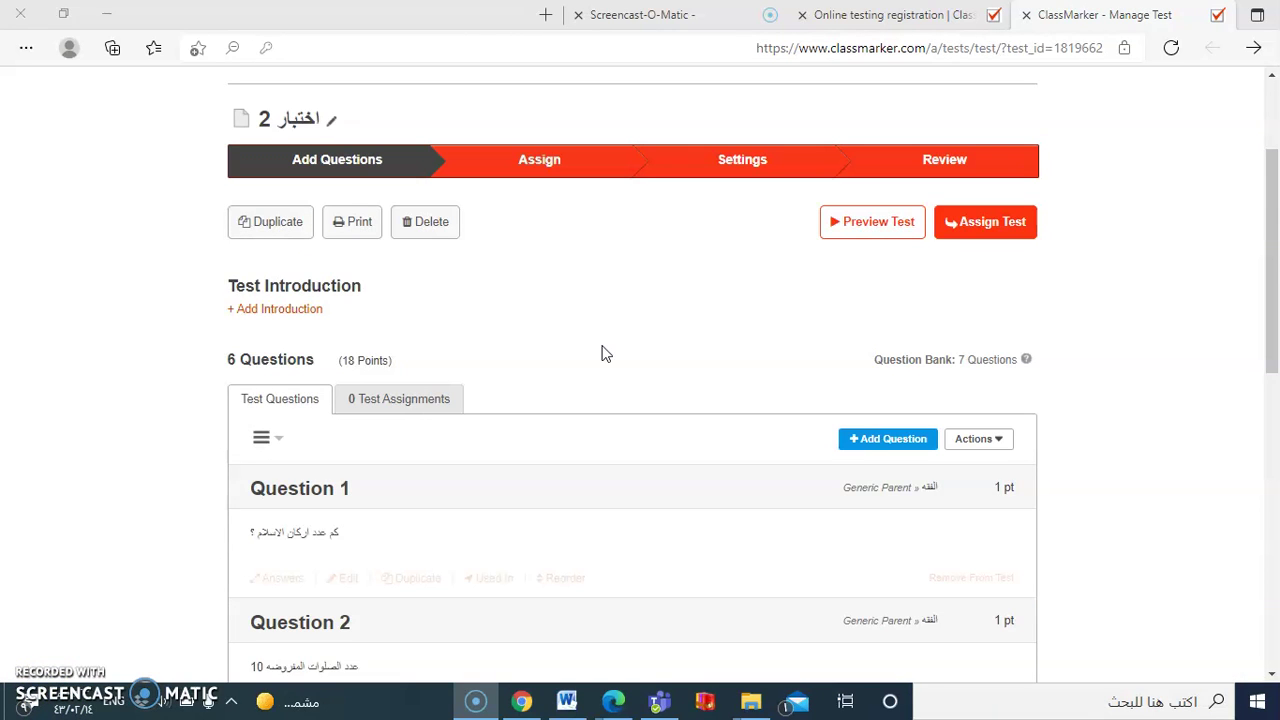
Open the name and category details of the test "اختبار 2" for editing.
{"action": "scroll", "coordinate": [603, 353], "scroll_direction": "up", "scroll_amount": 2}
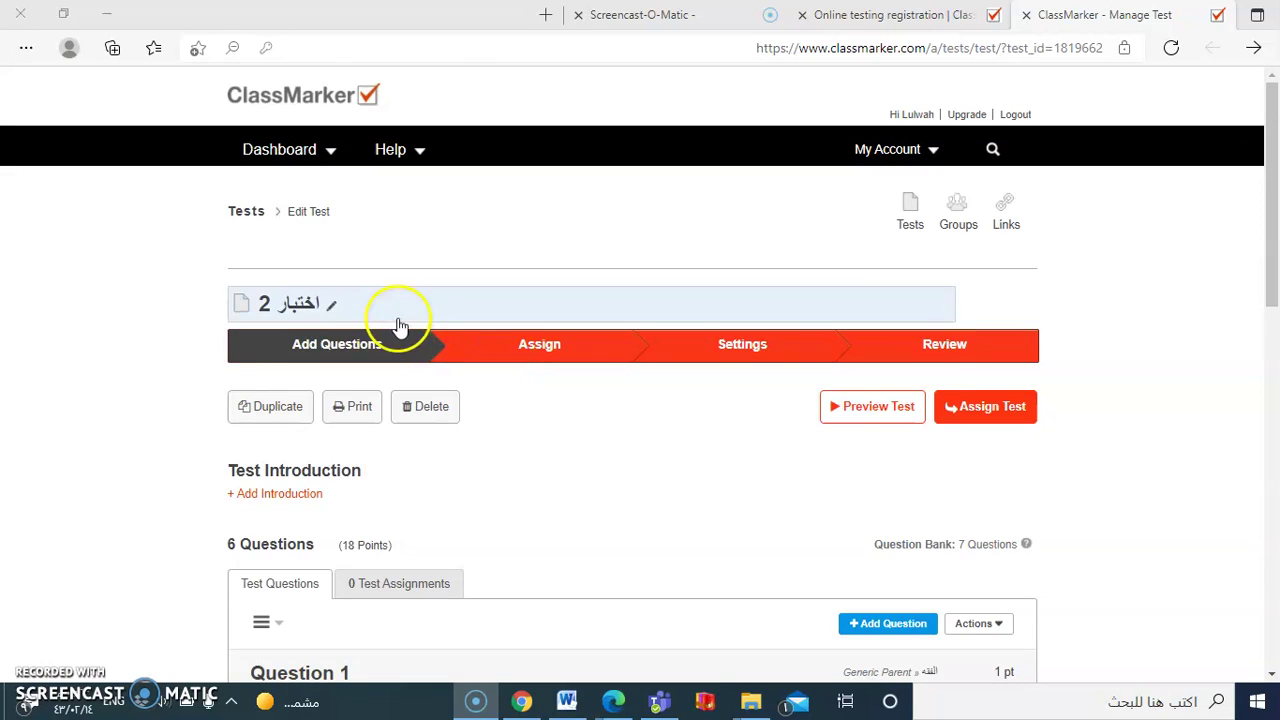
{"action": "left_click", "coordinate": [313, 304]}
{"action": "scroll", "coordinate": [311, 343], "scroll_direction": "down", "scroll_amount": 3}
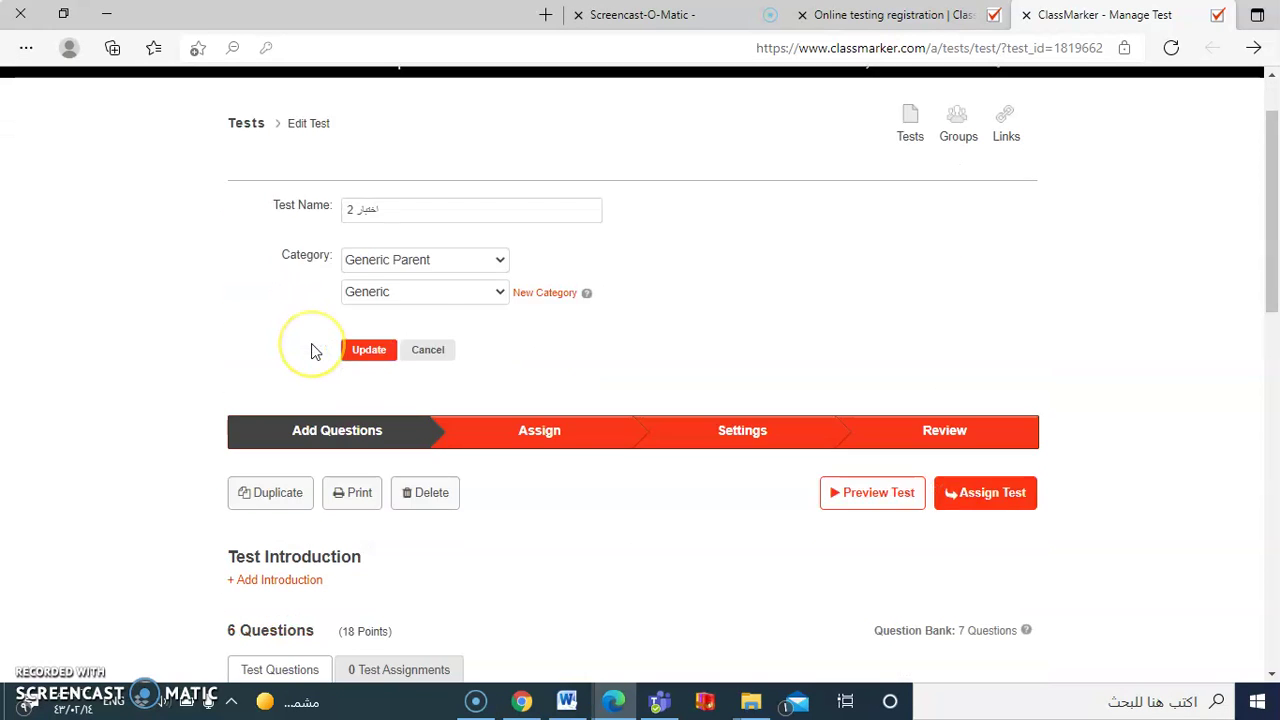
{"action": "scroll", "coordinate": [311, 343], "scroll_direction": "up", "scroll_amount": 3}
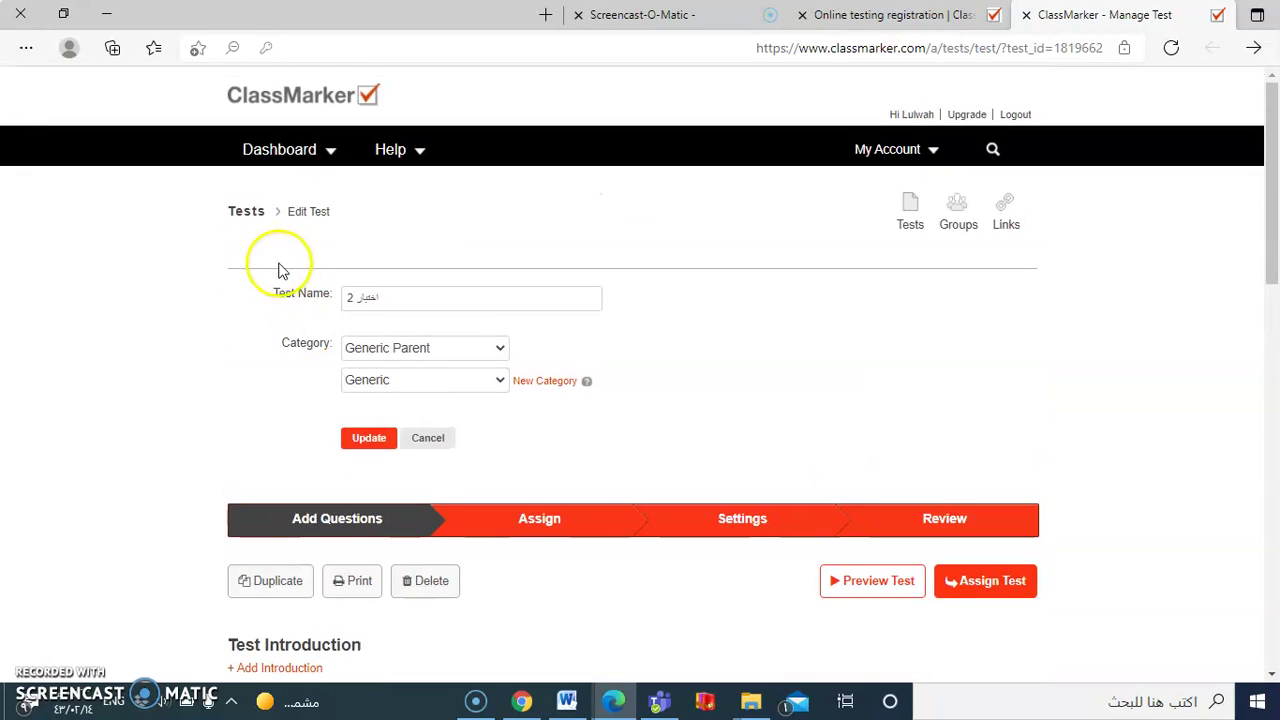
Go to the list of all tests.
{"action": "left_click", "coordinate": [246, 213]}
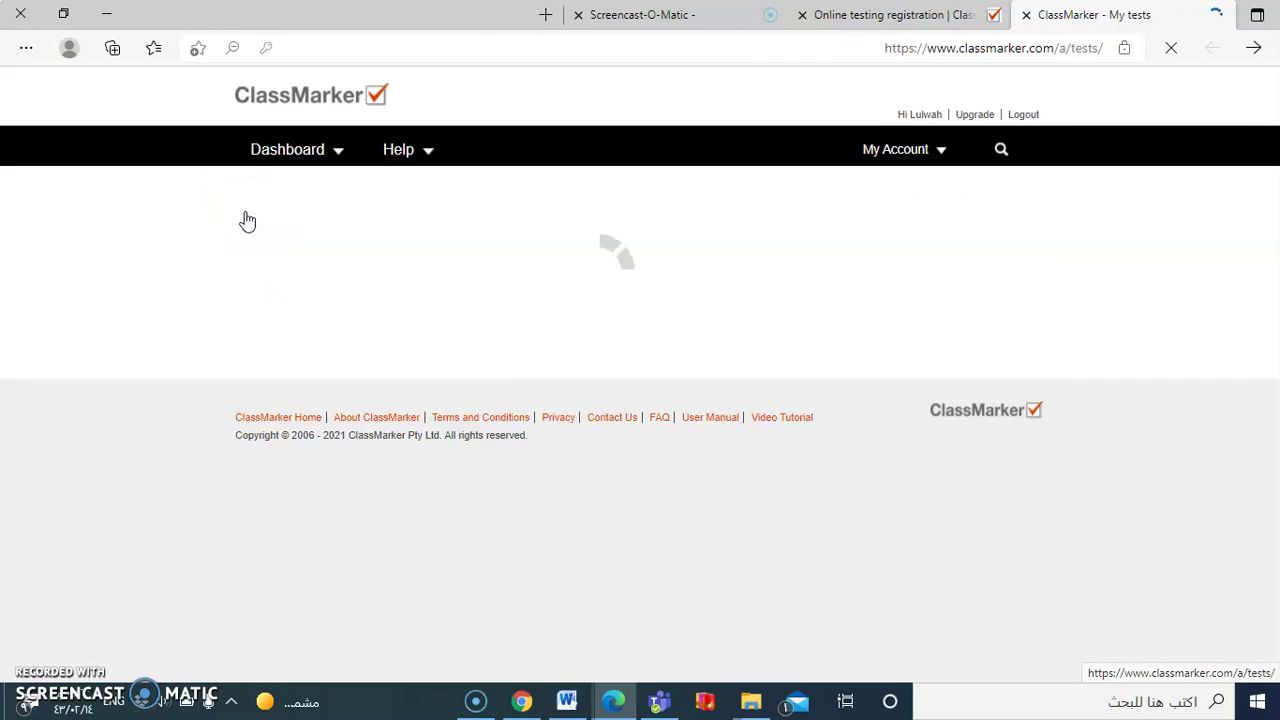
{"action": "left_click", "coordinate": [273, 237]}
{"action": "left_click", "coordinate": [405, 308]}
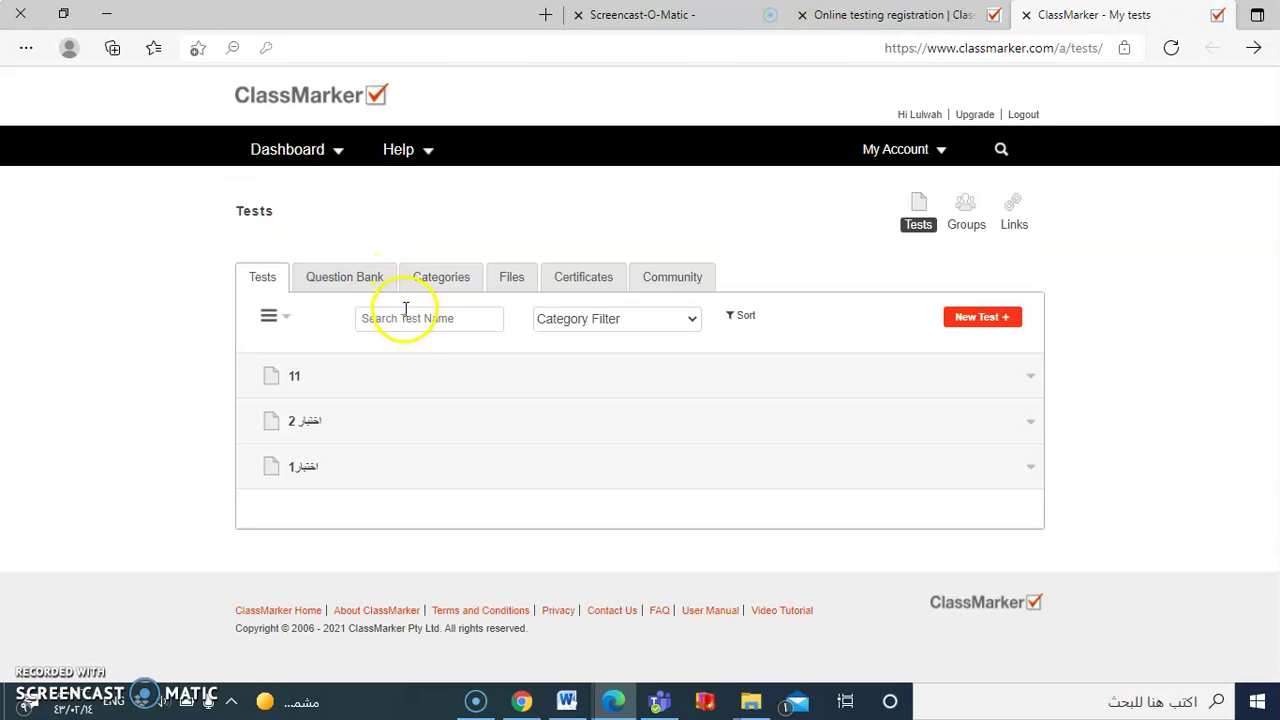
Open the test "اختبار 2" from the list of tests for editing.
{"action": "left_click", "coordinate": [315, 431]}
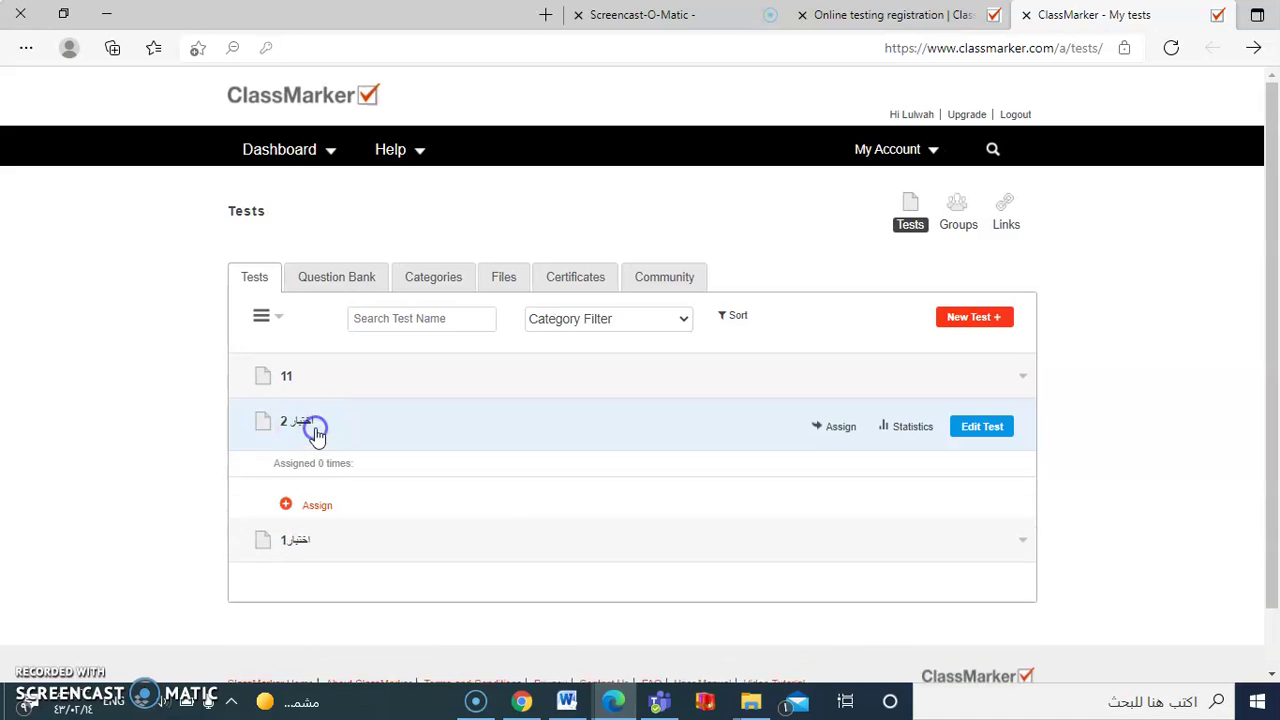
{"action": "double_click", "coordinate": [294, 423]}
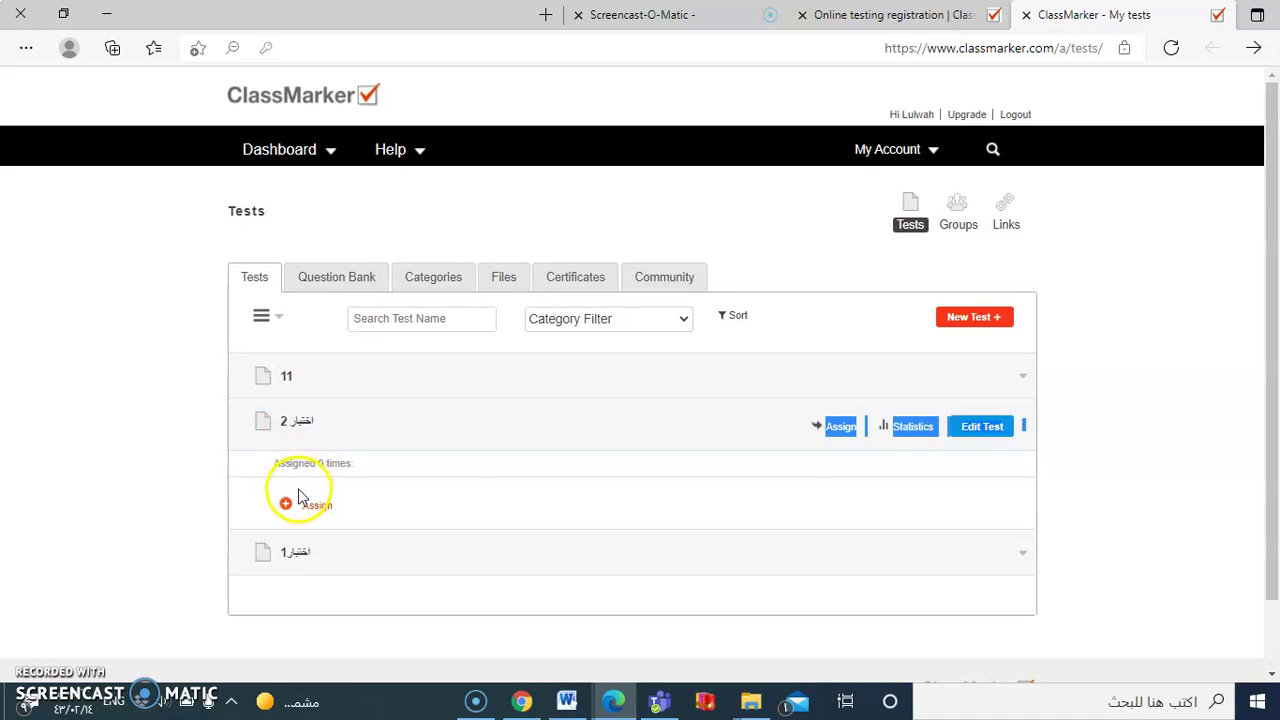
{"action": "left_click", "coordinate": [262, 421]}
{"action": "left_click", "coordinate": [261, 423]}
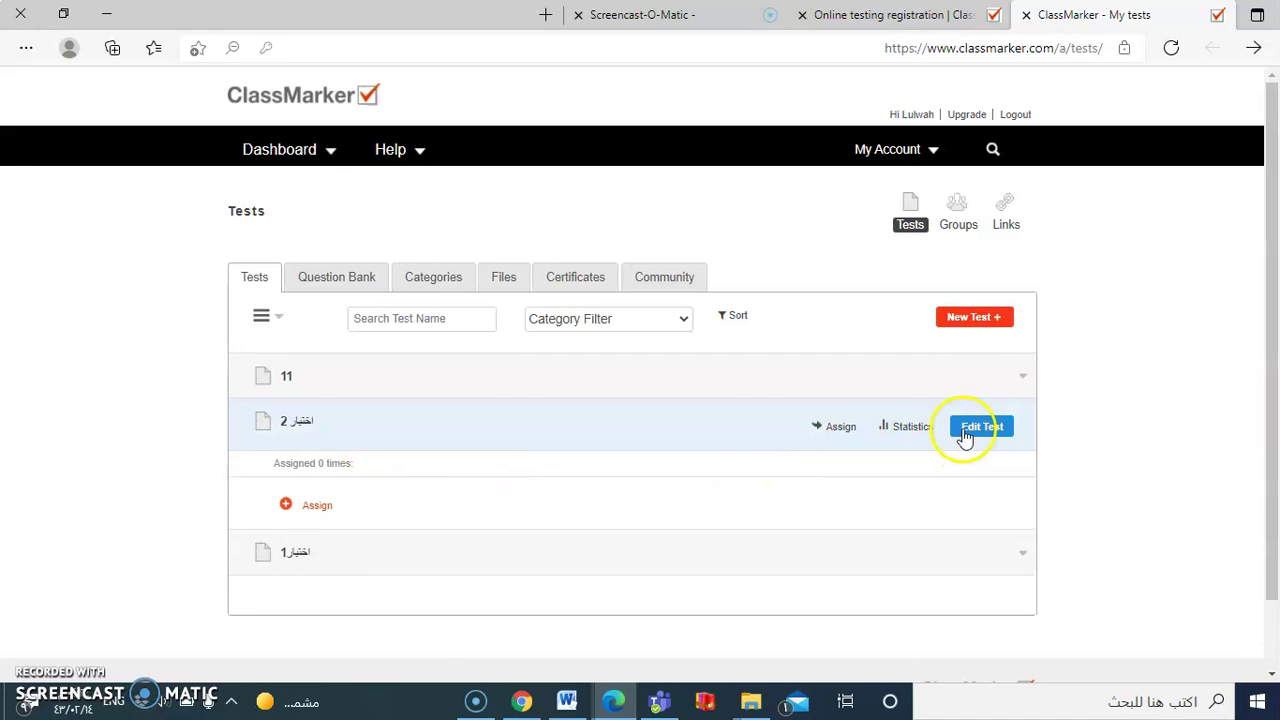
{"action": "left_click", "coordinate": [966, 437]}
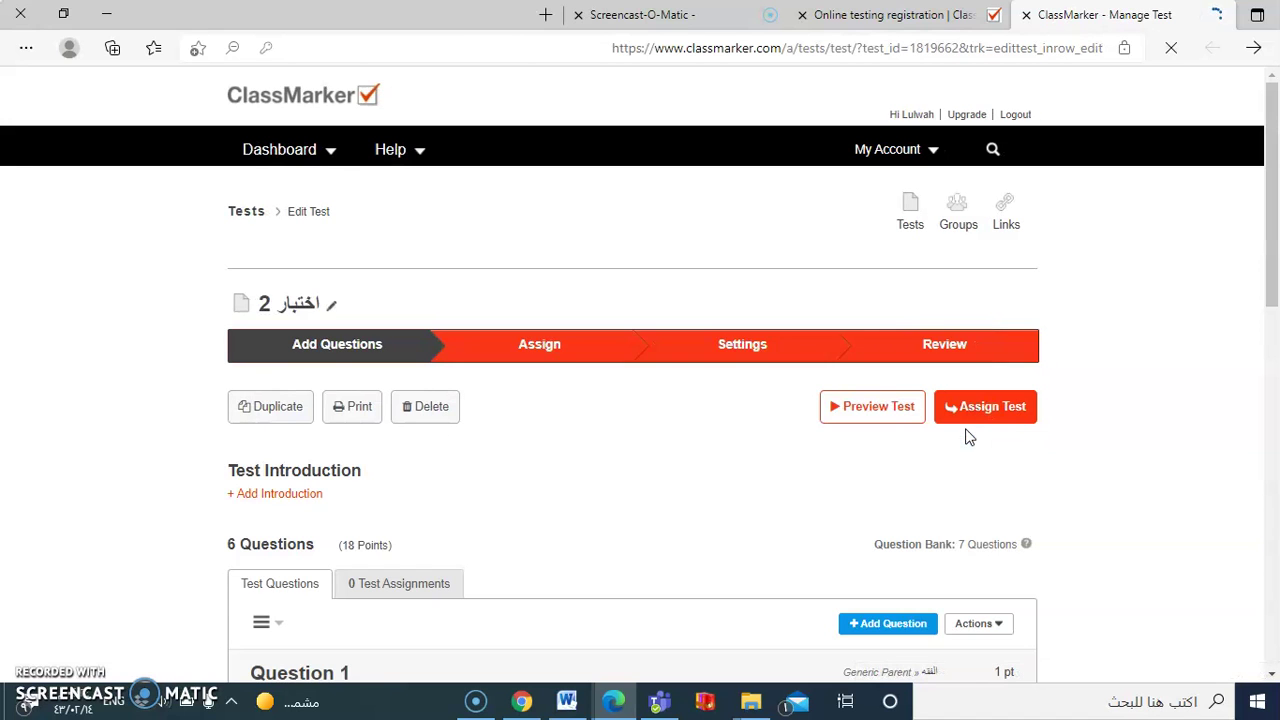
Examine the options for adding questions and the available question actions for the test.
{"action": "scroll", "coordinate": [527, 562], "scroll_direction": "down", "scroll_amount": 2}
{"action": "scroll", "coordinate": [527, 561], "scroll_direction": "down", "scroll_amount": 1}
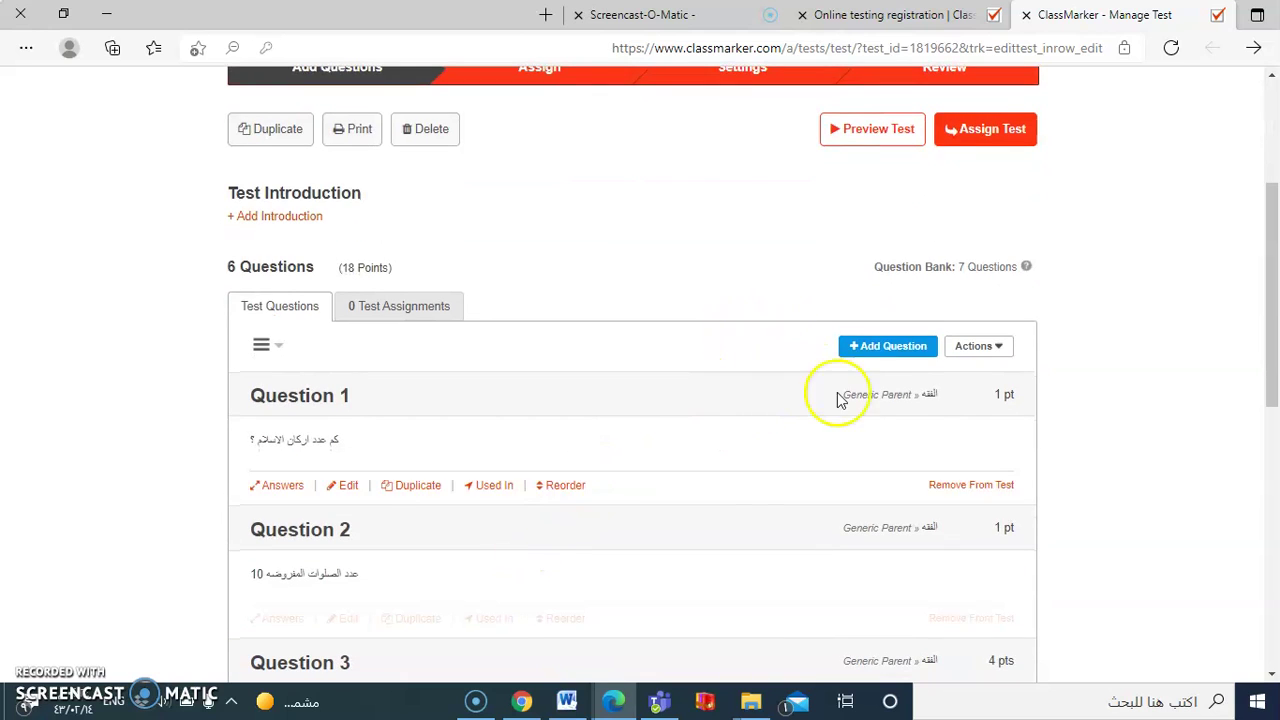
{"action": "left_click", "coordinate": [886, 346]}
{"action": "left_click", "coordinate": [978, 348]}
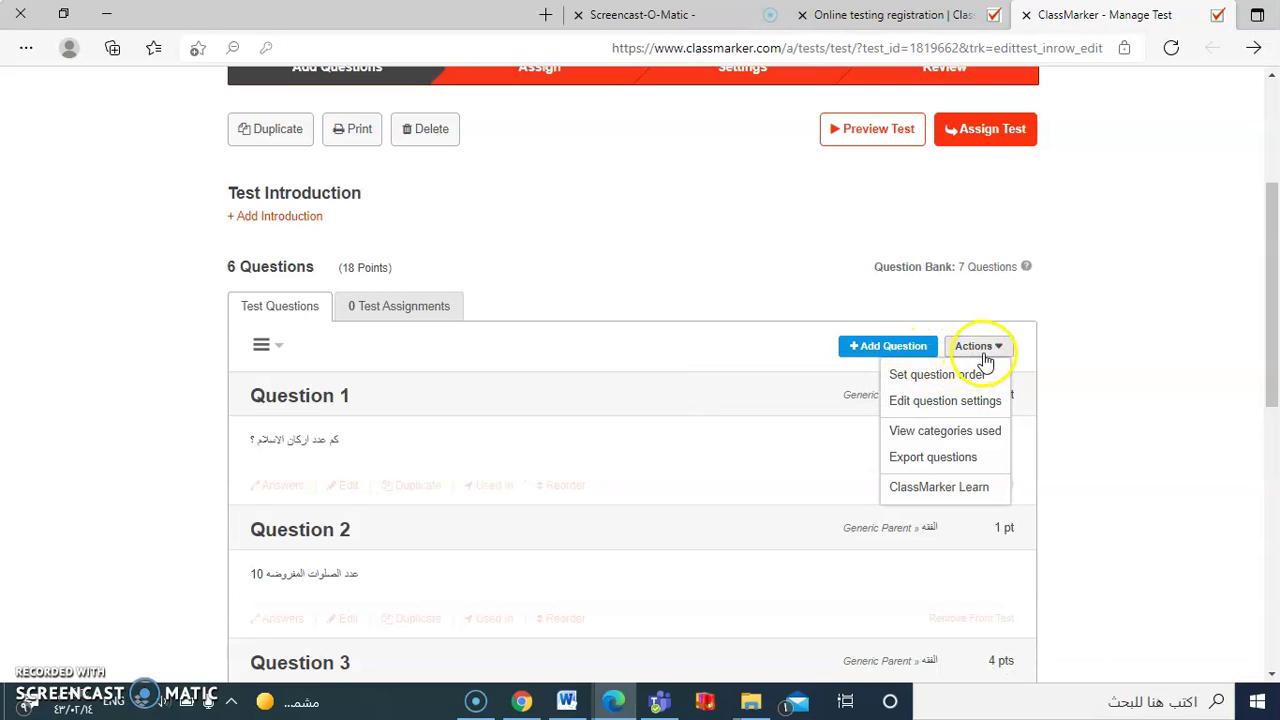
{"action": "left_click", "coordinate": [898, 352]}
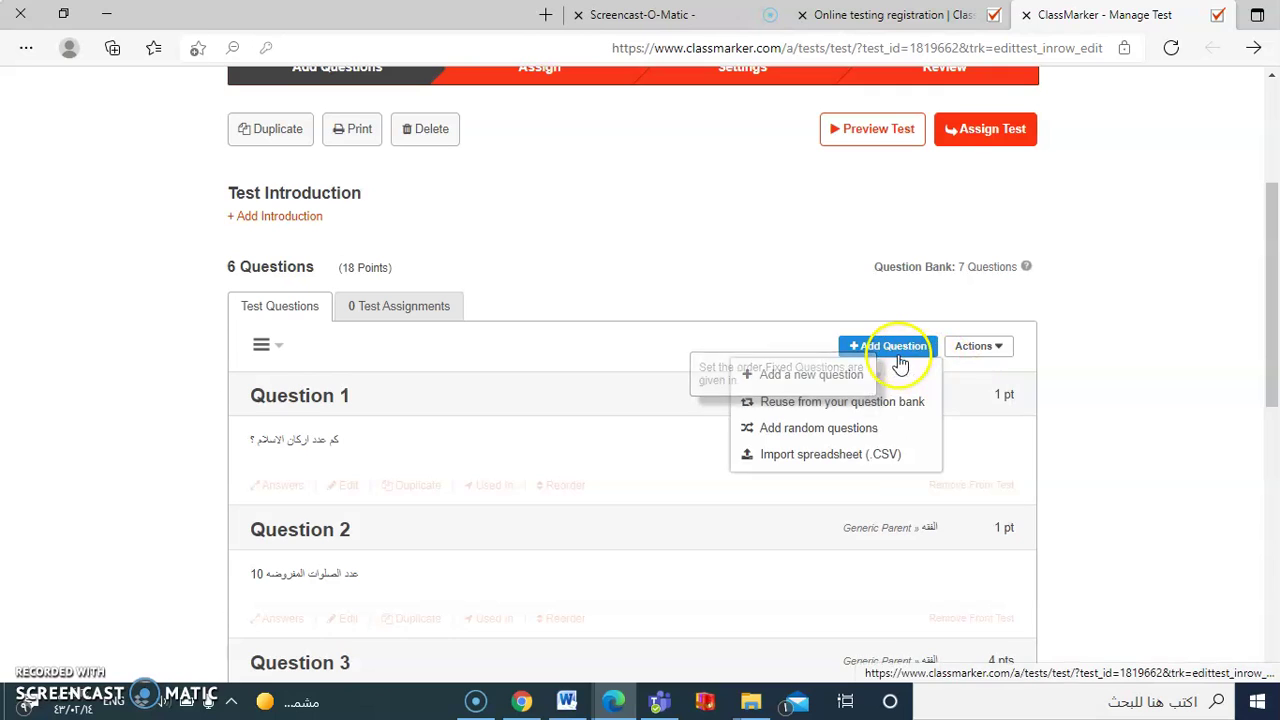
{"action": "left_click", "coordinate": [962, 347]}
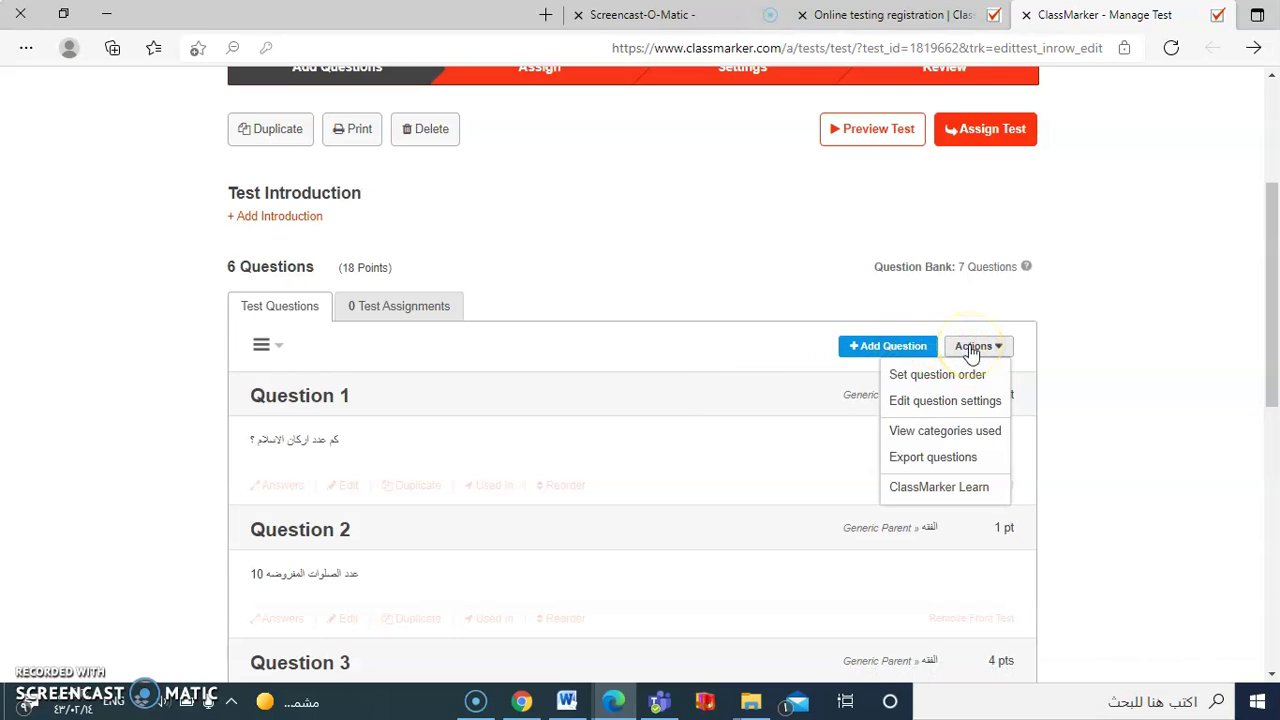
{"action": "left_click", "coordinate": [921, 353]}
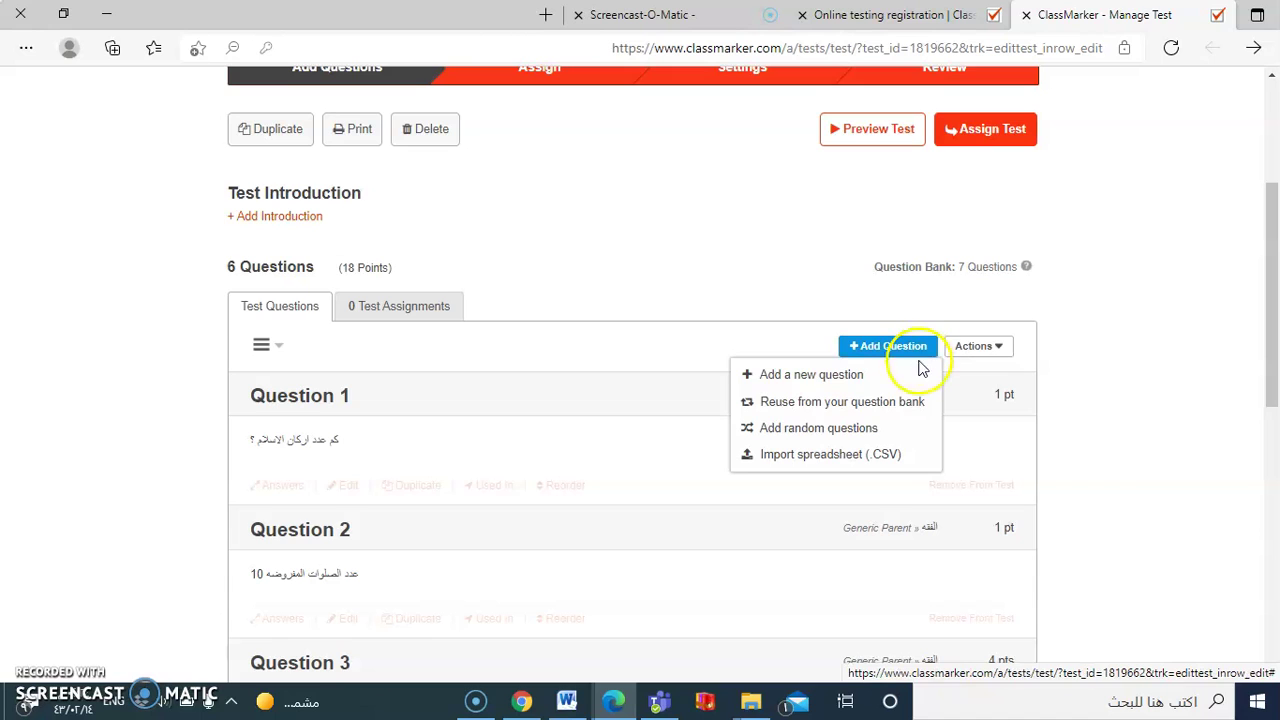
{"action": "left_click", "coordinate": [913, 375]}
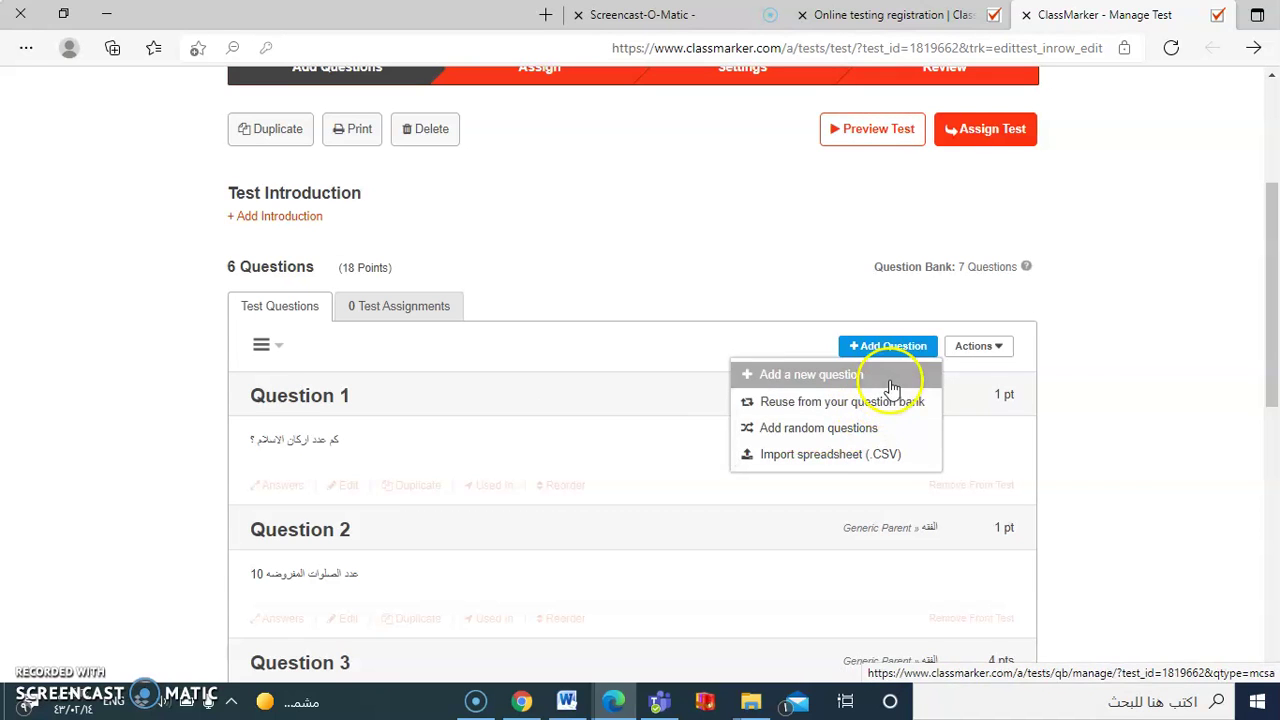
{"action": "mouse_move", "coordinate": [963, 360]}
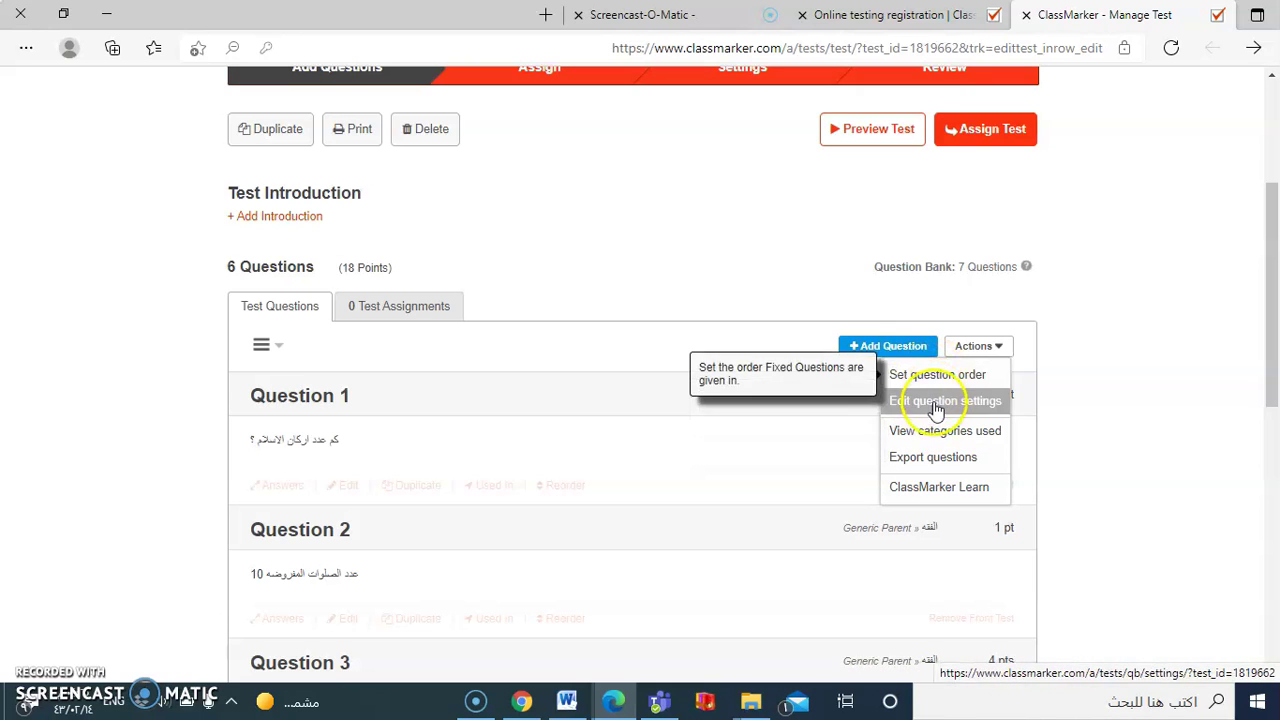
{"action": "left_click", "coordinate": [934, 434]}
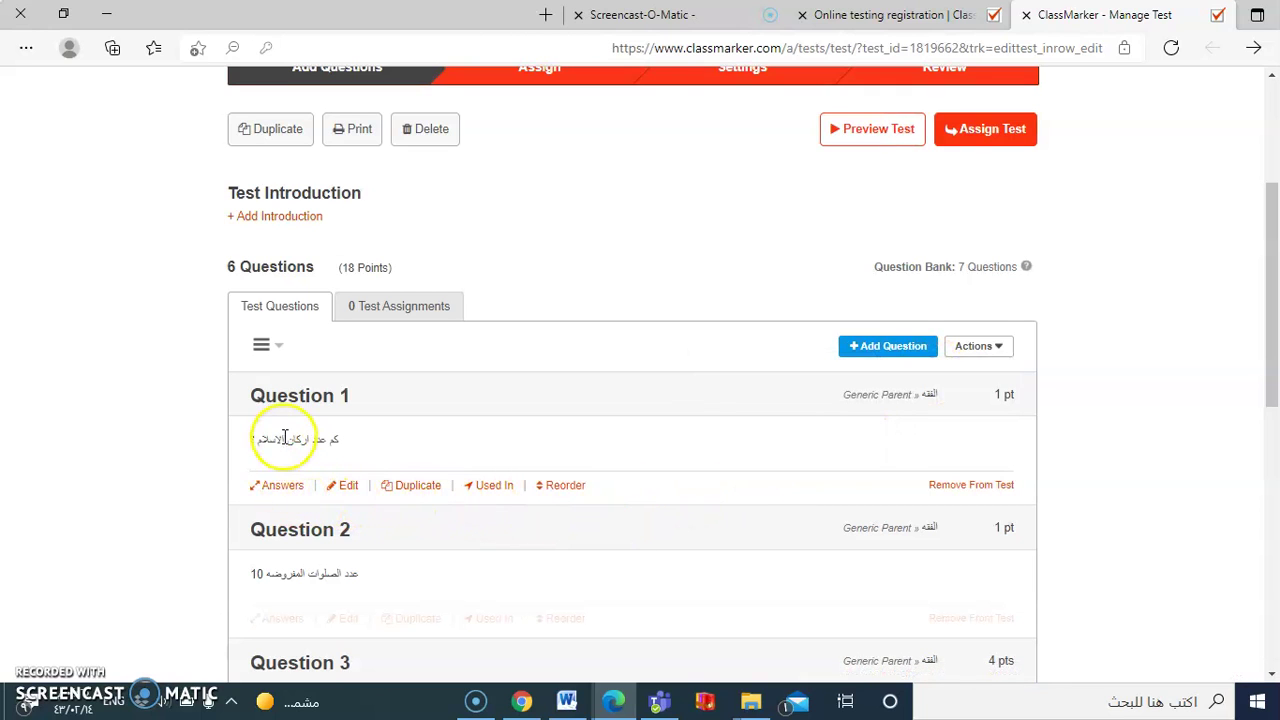
Check which tests use Question 1, and close that list.
{"action": "scroll", "coordinate": [285, 437], "scroll_direction": "down", "scroll_amount": 1}
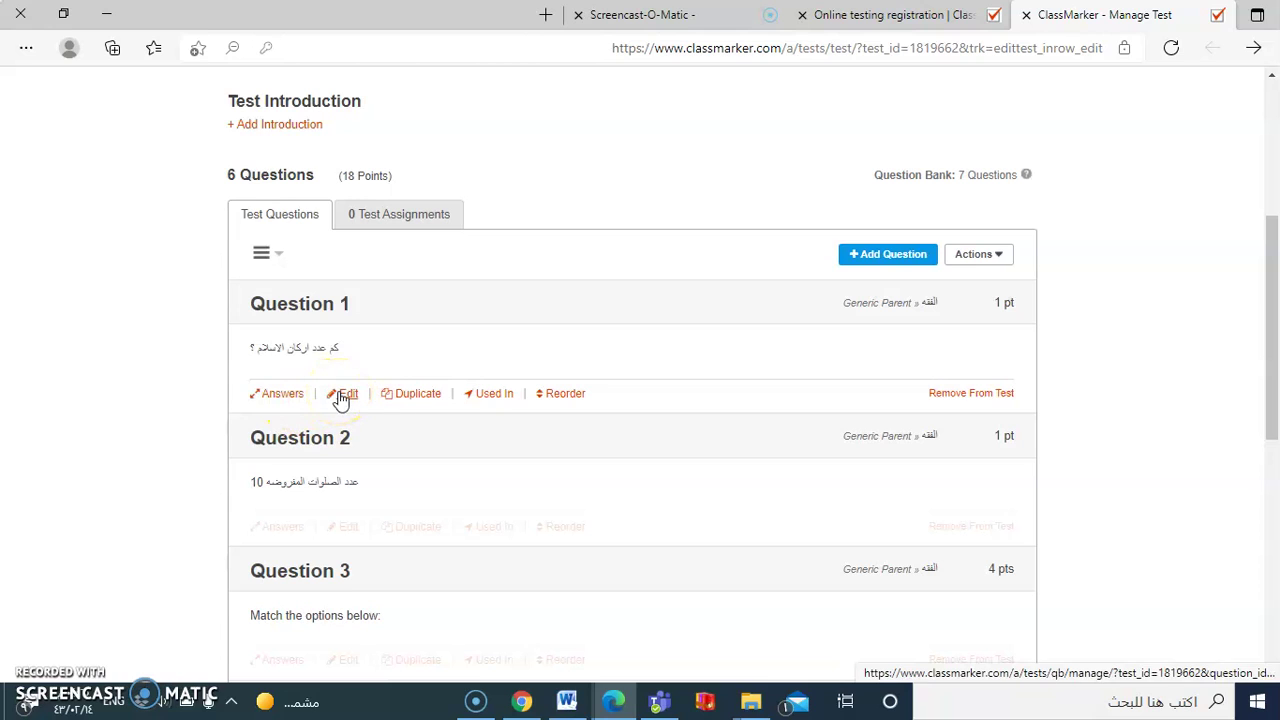
{"action": "left_click", "coordinate": [491, 399]}
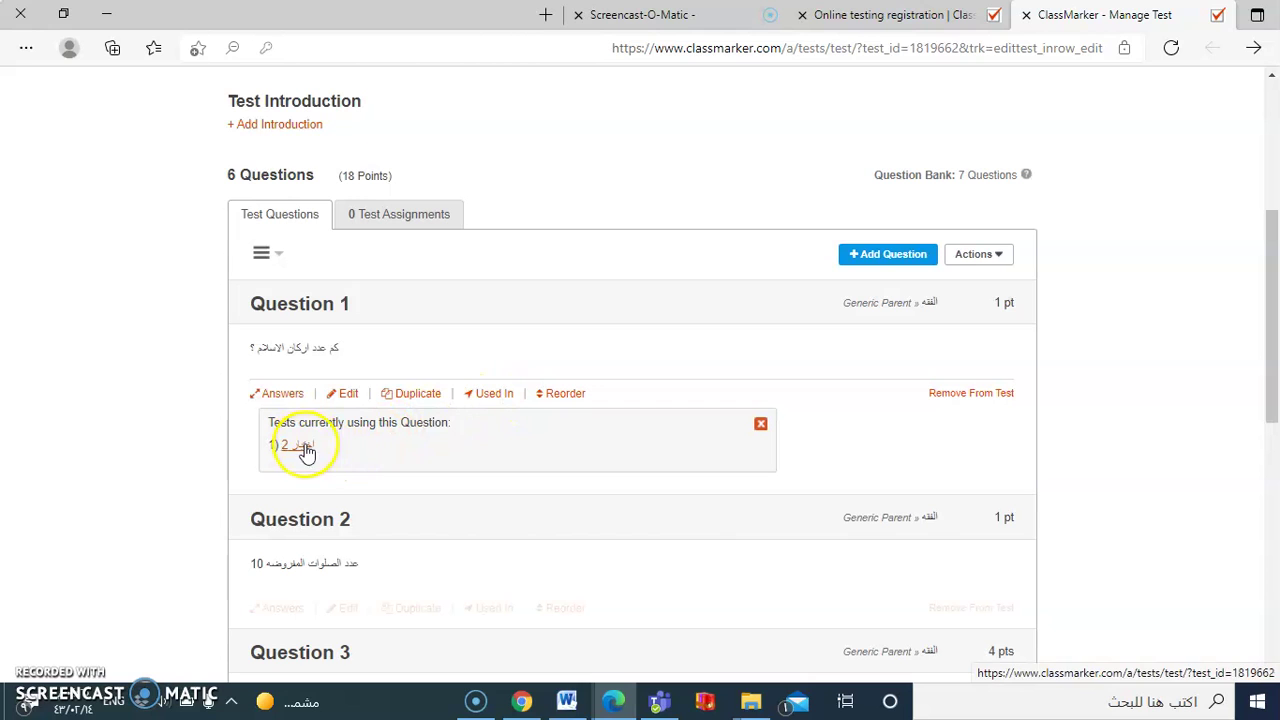
{"action": "left_click", "coordinate": [756, 436]}
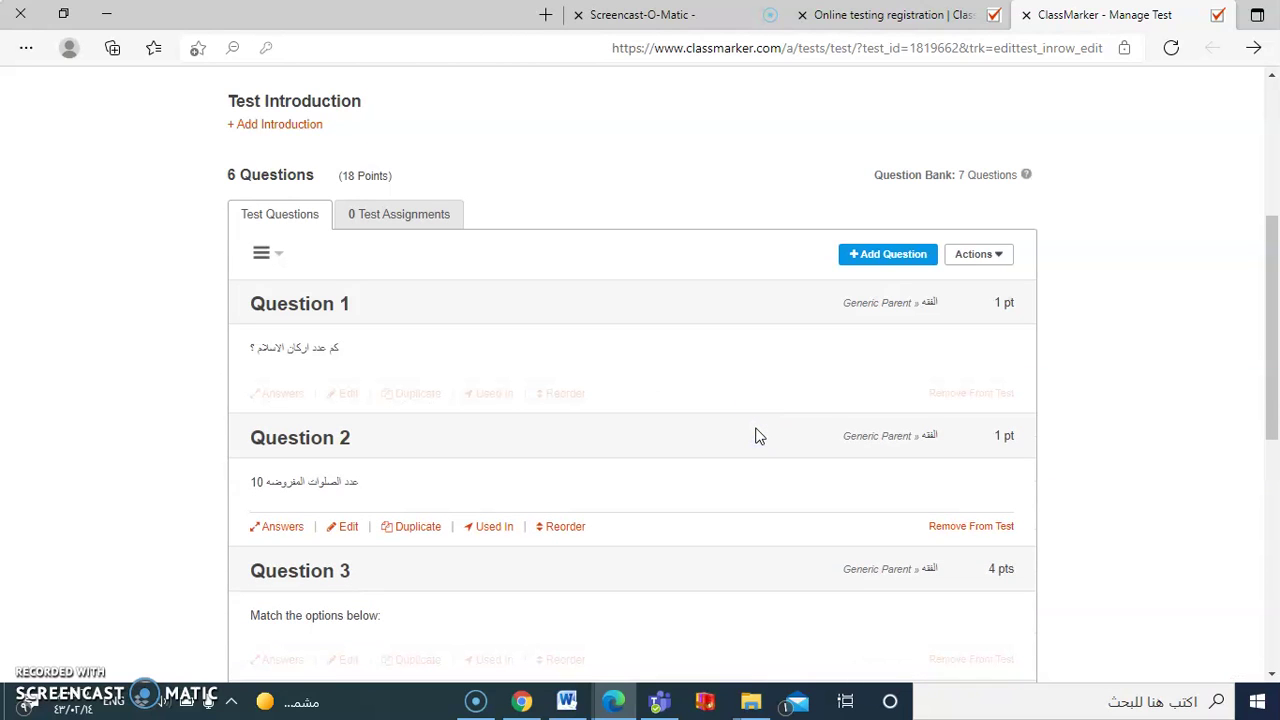
Create a new group named "المجموعة 2" in the Groups section.
{"action": "scroll", "coordinate": [756, 436], "scroll_direction": "up", "scroll_amount": 4}
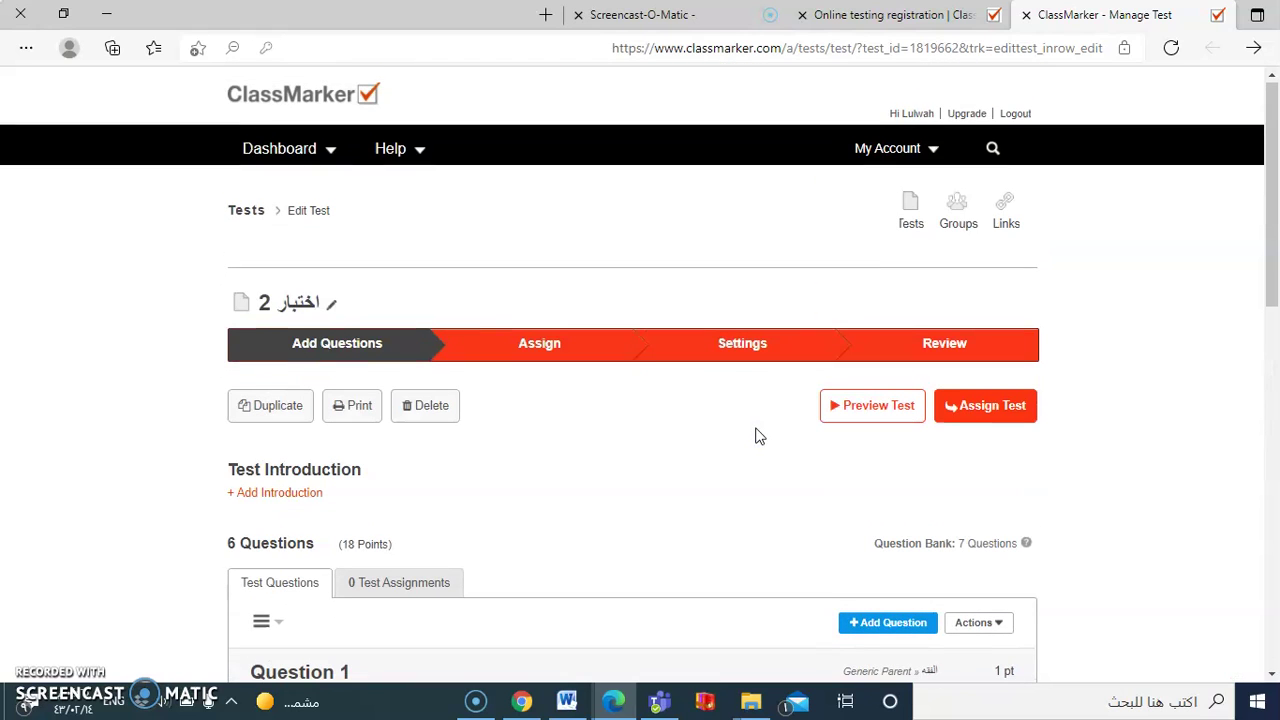
{"action": "left_click", "coordinate": [798, 371]}
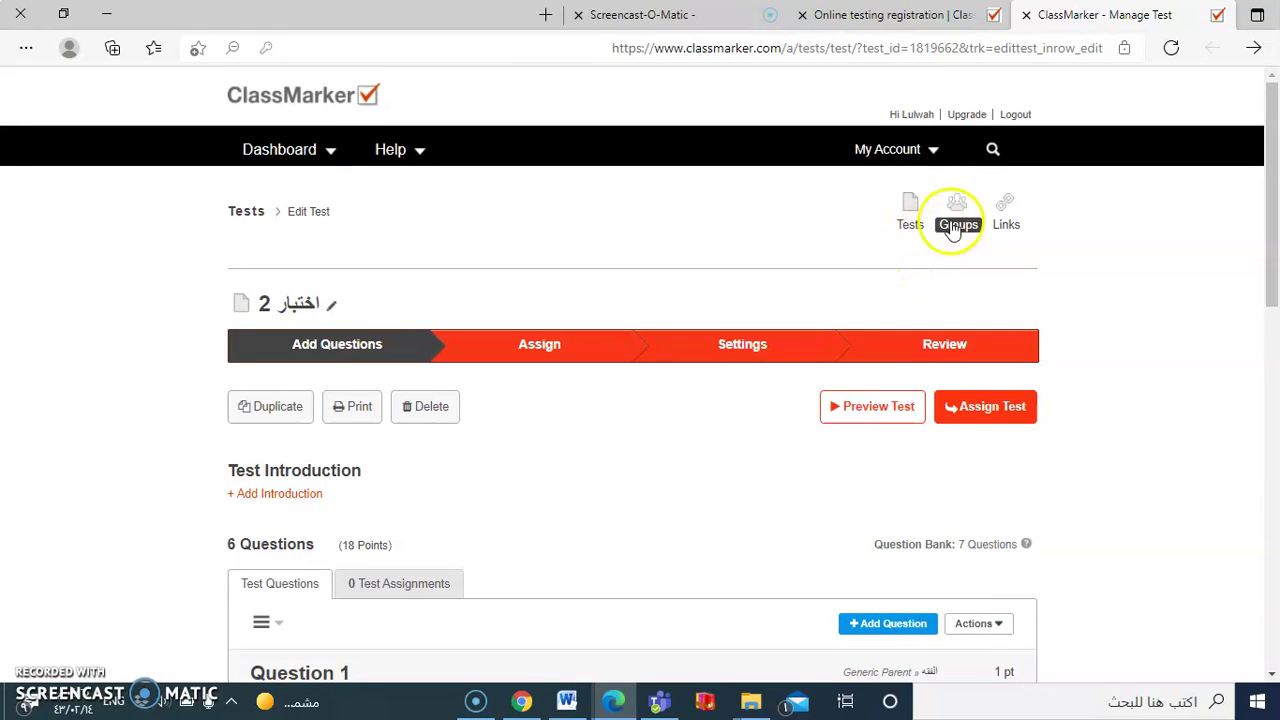
{"action": "left_click", "coordinate": [966, 222]}
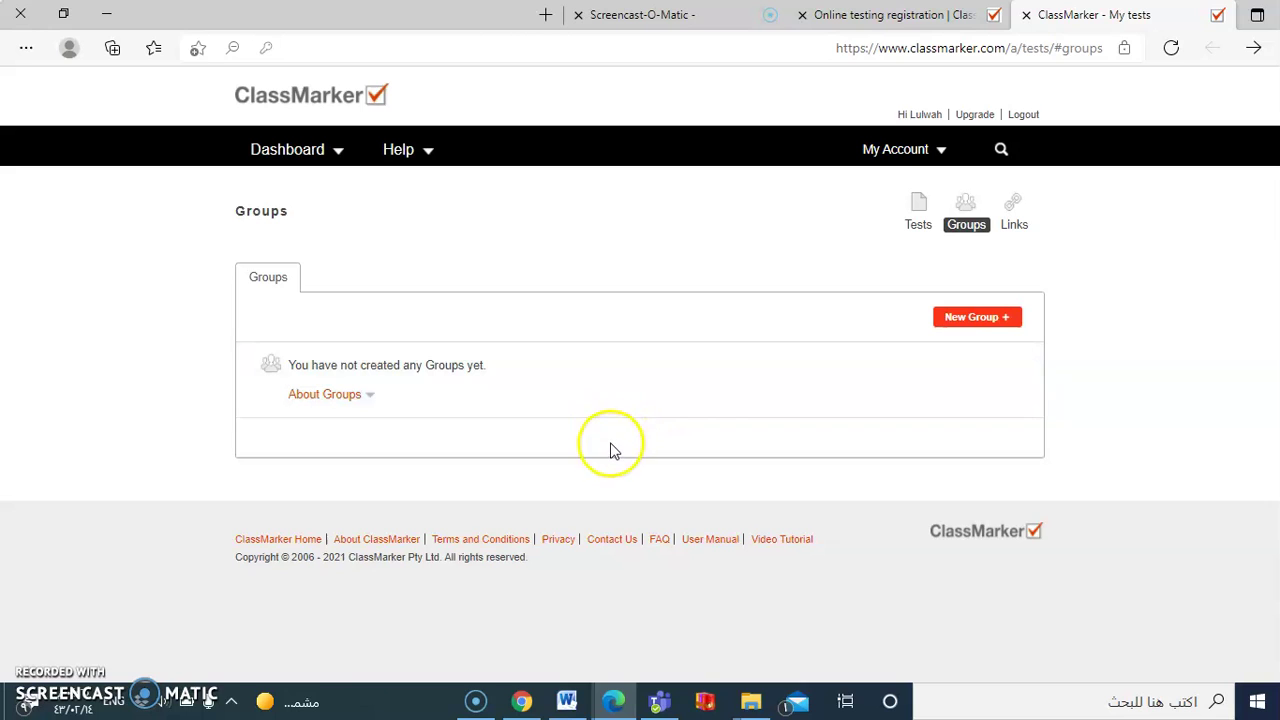
{"action": "left_click", "coordinate": [965, 318]}
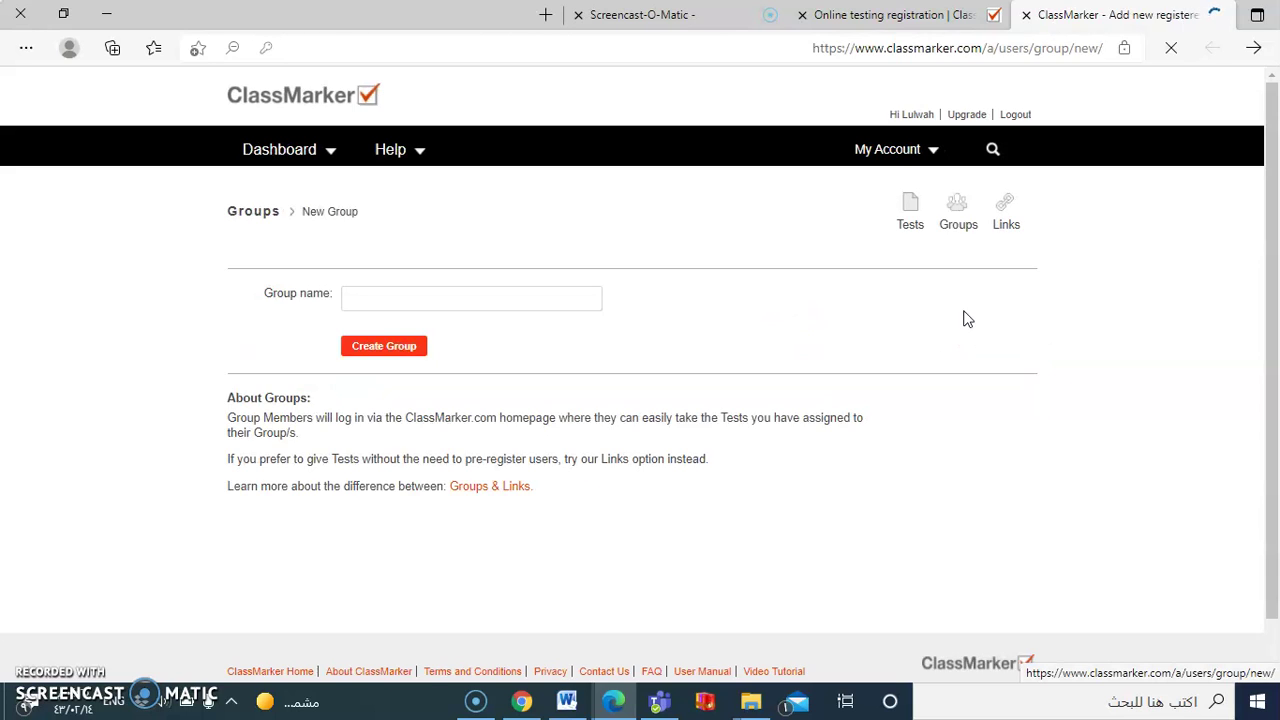
{"action": "left_click", "coordinate": [585, 300]}
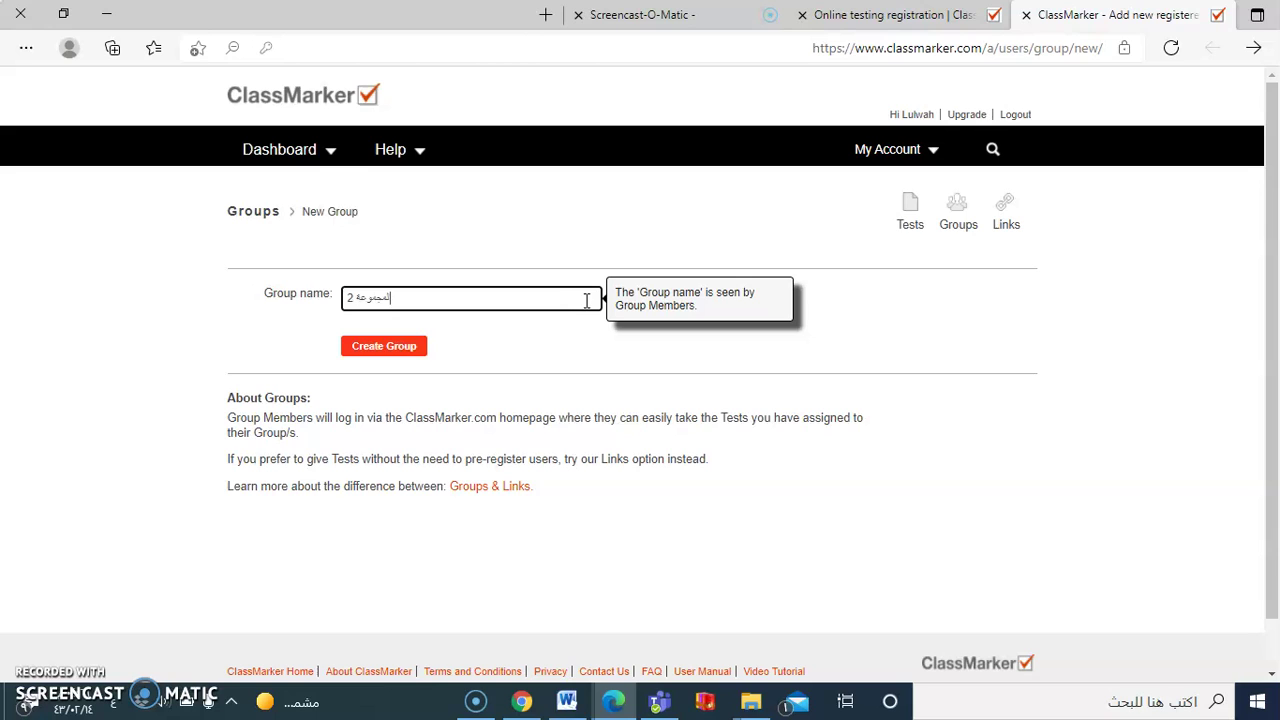
{"action": "left_click", "coordinate": [385, 349]}
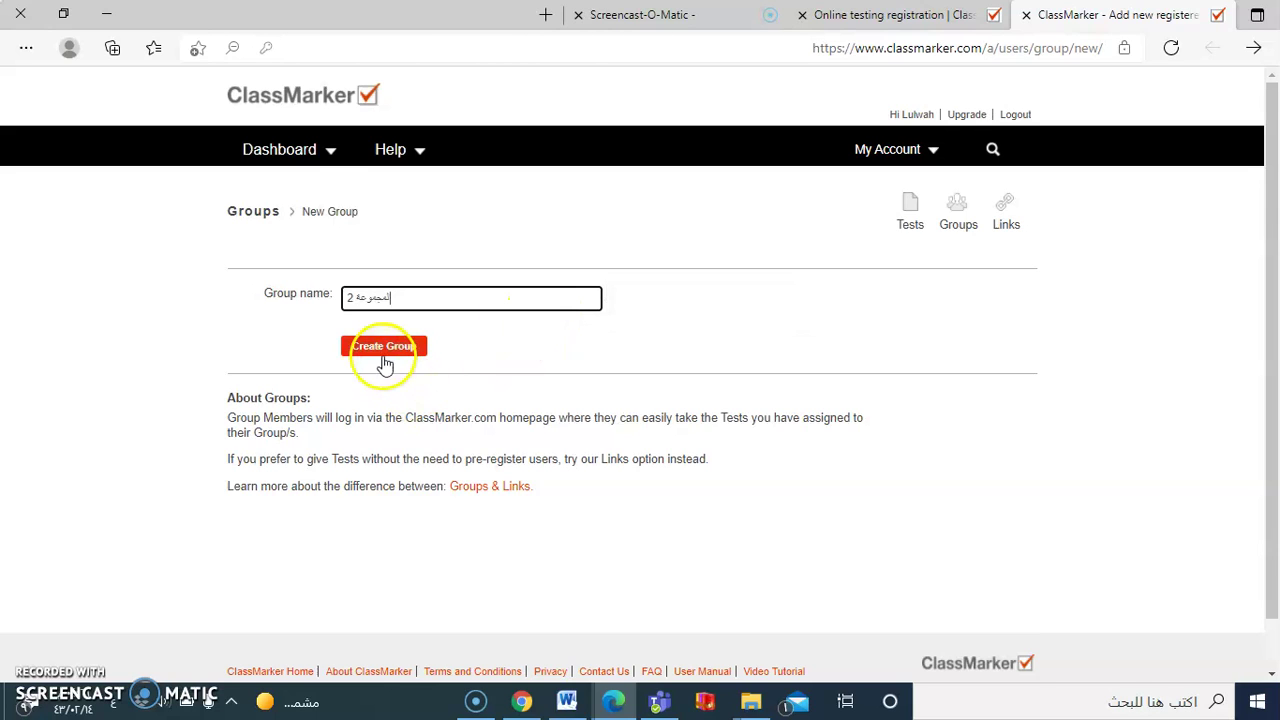
{"action": "left_click", "coordinate": [386, 348]}
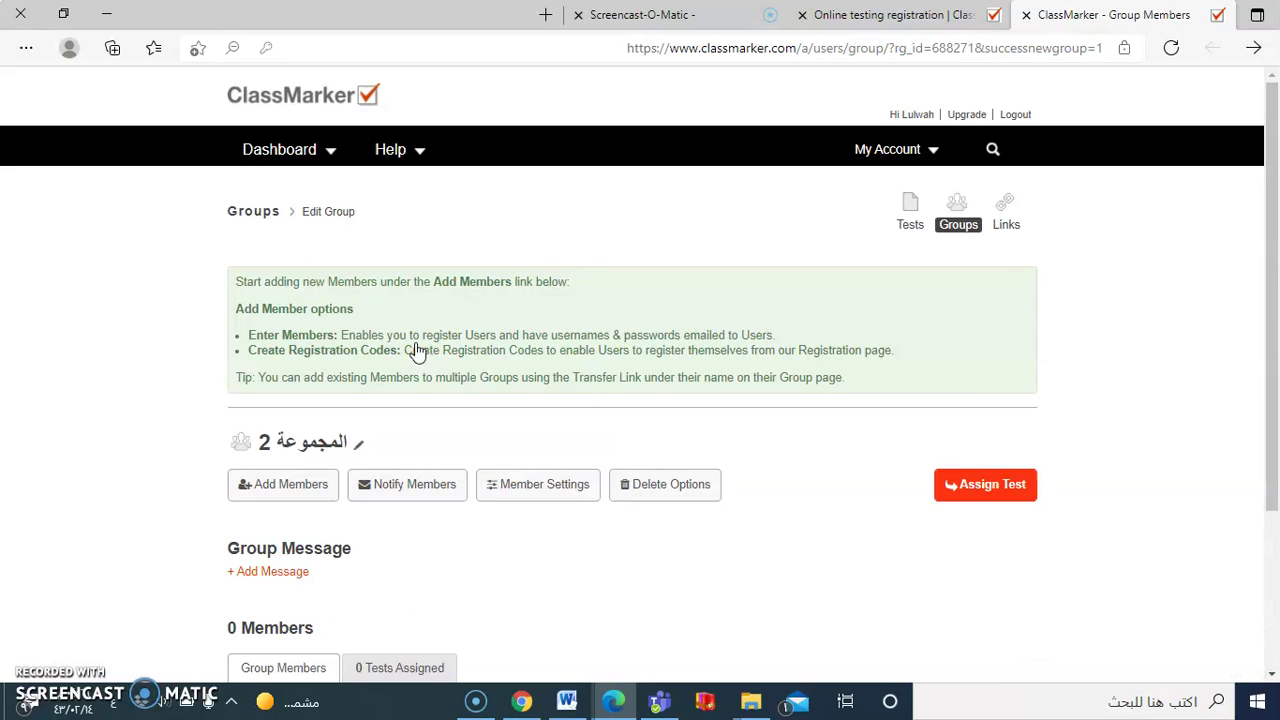
Open the Register Now form for adding members to the group "المجموعة 2" and review its fields.
{"action": "scroll", "coordinate": [505, 330], "scroll_direction": "down", "scroll_amount": 1}
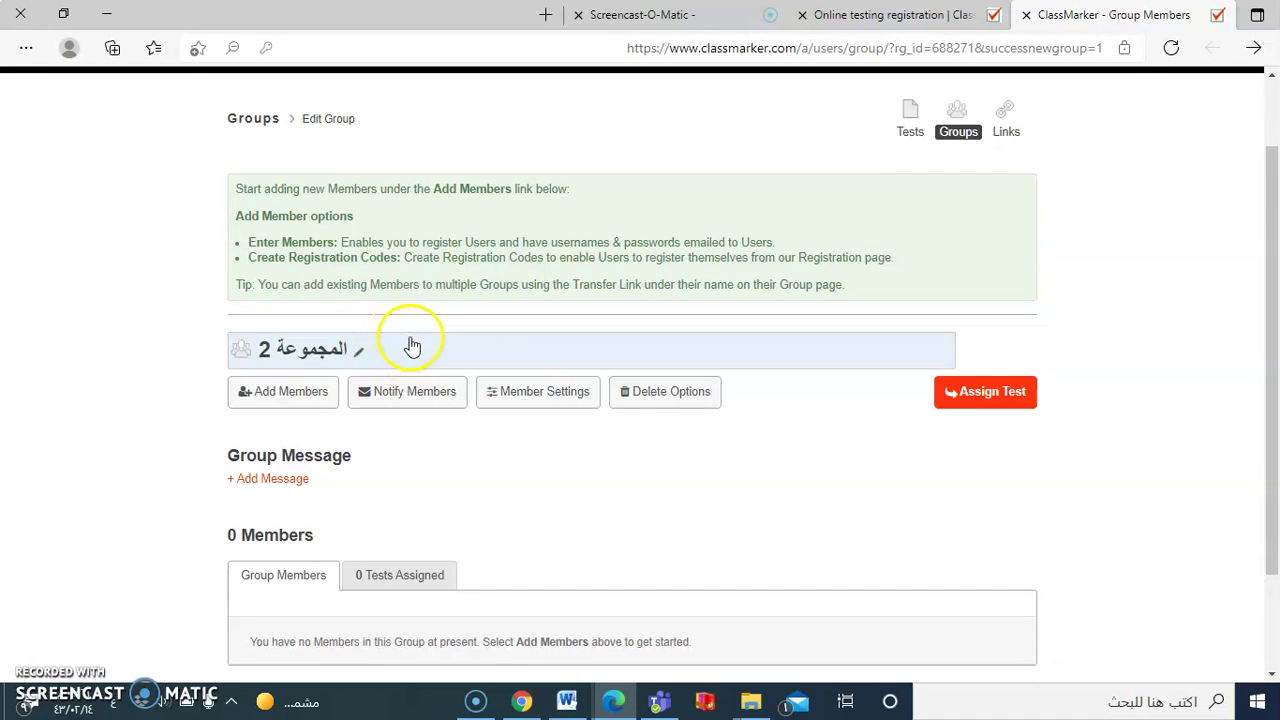
{"action": "scroll", "coordinate": [348, 452], "scroll_direction": "down", "scroll_amount": 1}
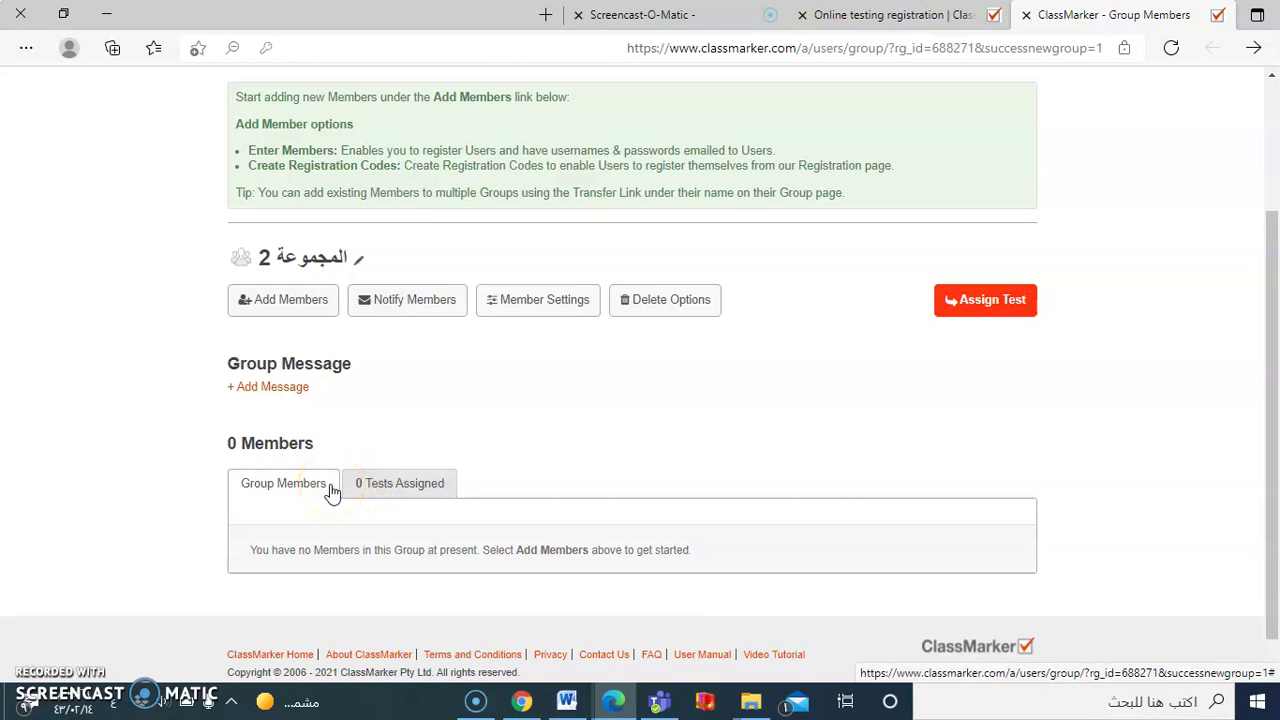
{"action": "left_click", "coordinate": [280, 302]}
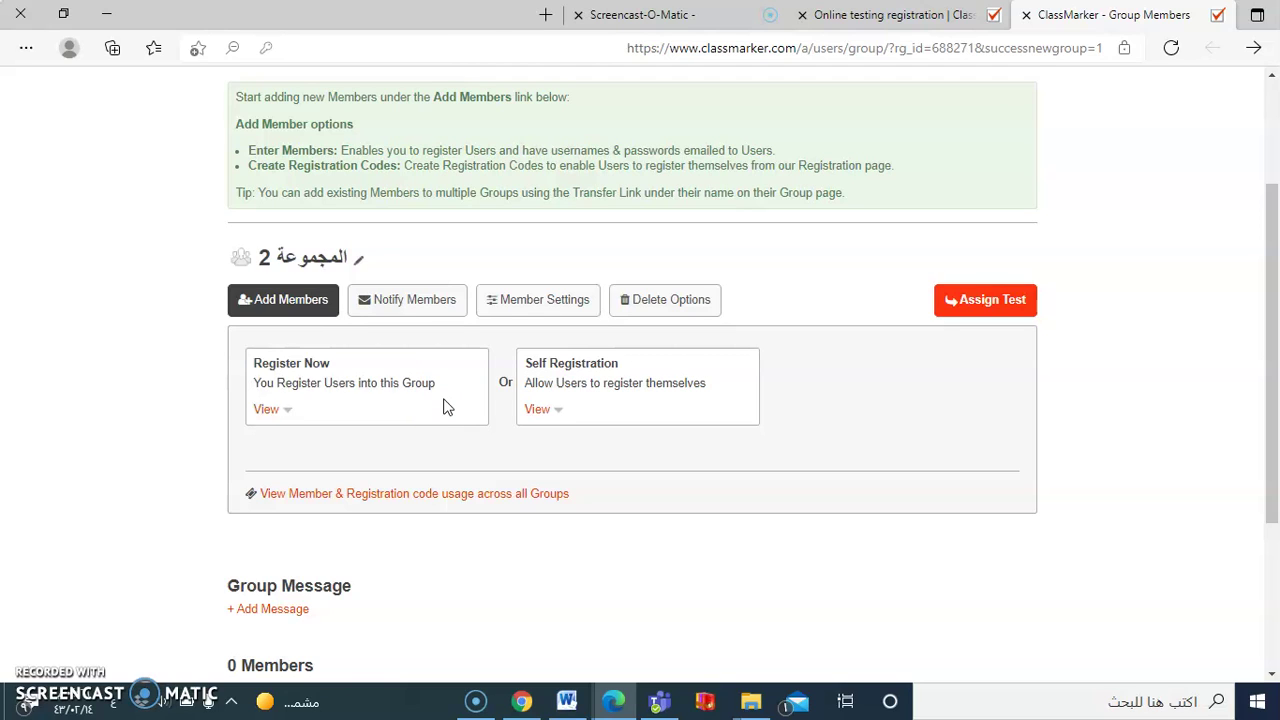
{"action": "mouse_move", "coordinate": [291, 383]}
{"action": "left_mouse_down"}
{"action": "mouse_move", "coordinate": [277, 363]}
{"action": "mouse_move", "coordinate": [290, 368]}
{"action": "left_mouse_up"}
{"action": "left_click", "coordinate": [268, 409]}
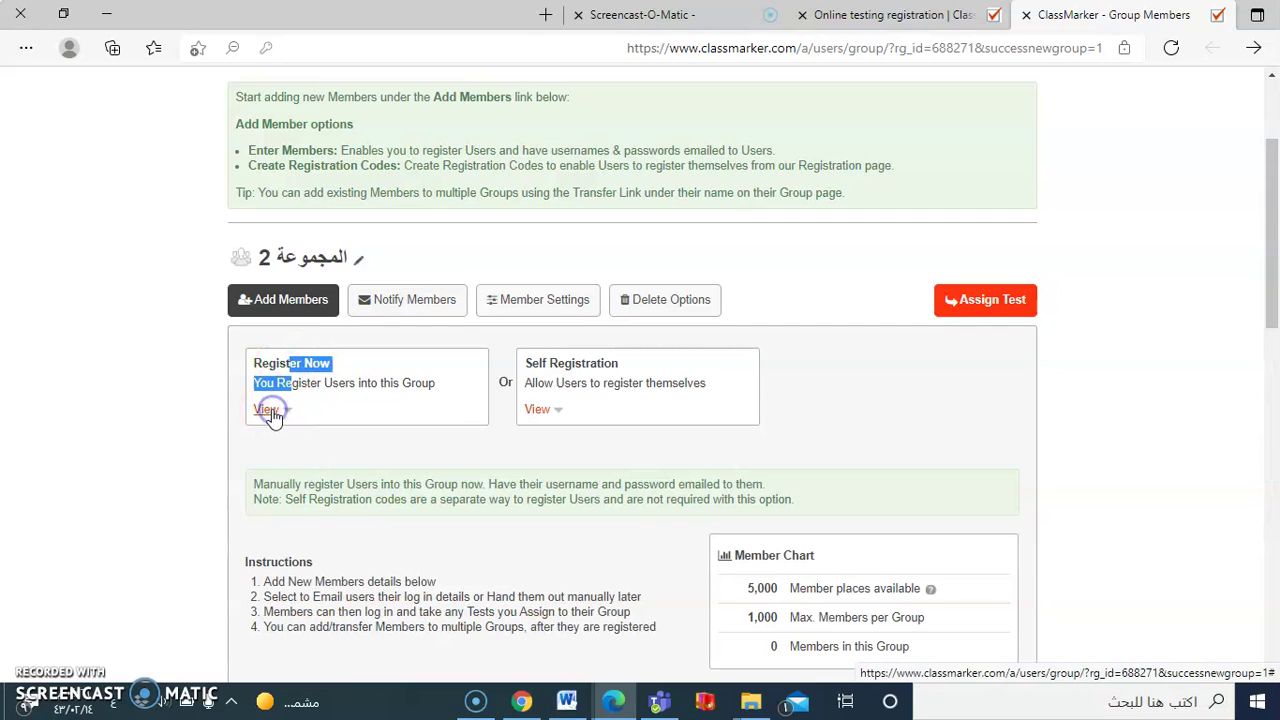
{"action": "scroll", "coordinate": [272, 415], "scroll_direction": "down", "scroll_amount": 2}
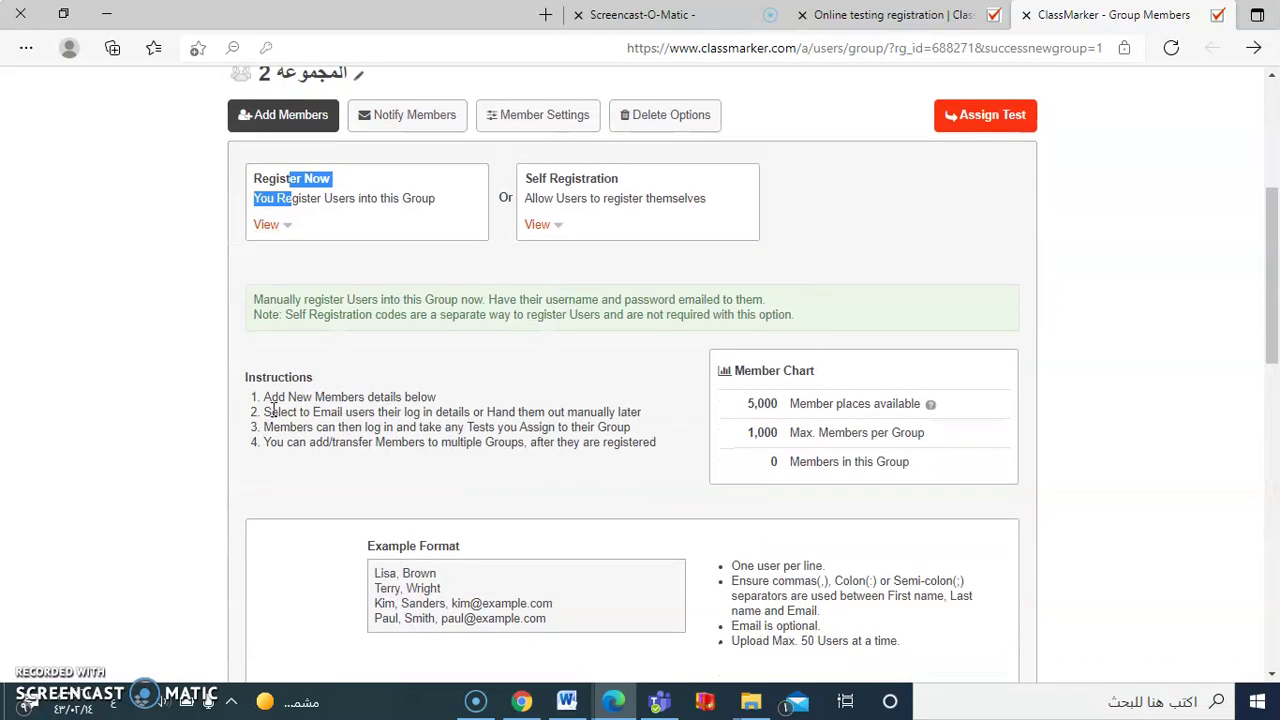
{"action": "scroll", "coordinate": [273, 415], "scroll_direction": "down", "scroll_amount": 5}
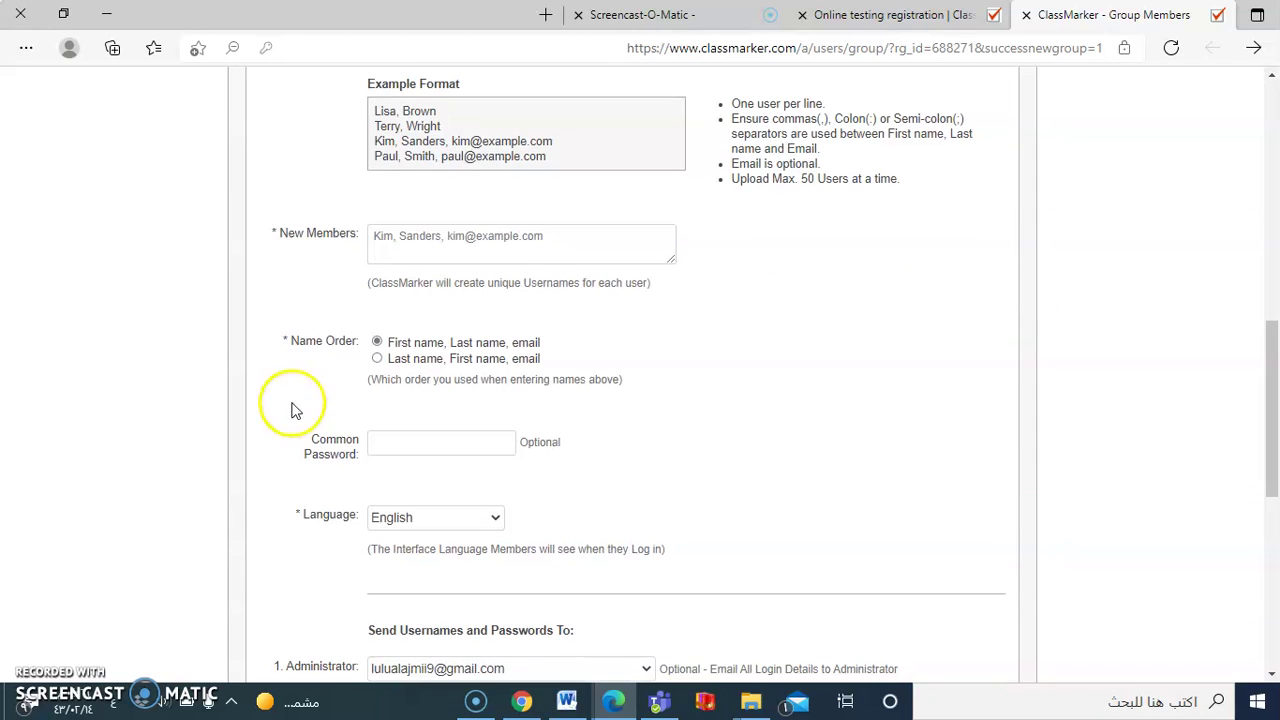
{"action": "scroll", "coordinate": [340, 388], "scroll_direction": "down", "scroll_amount": 1}
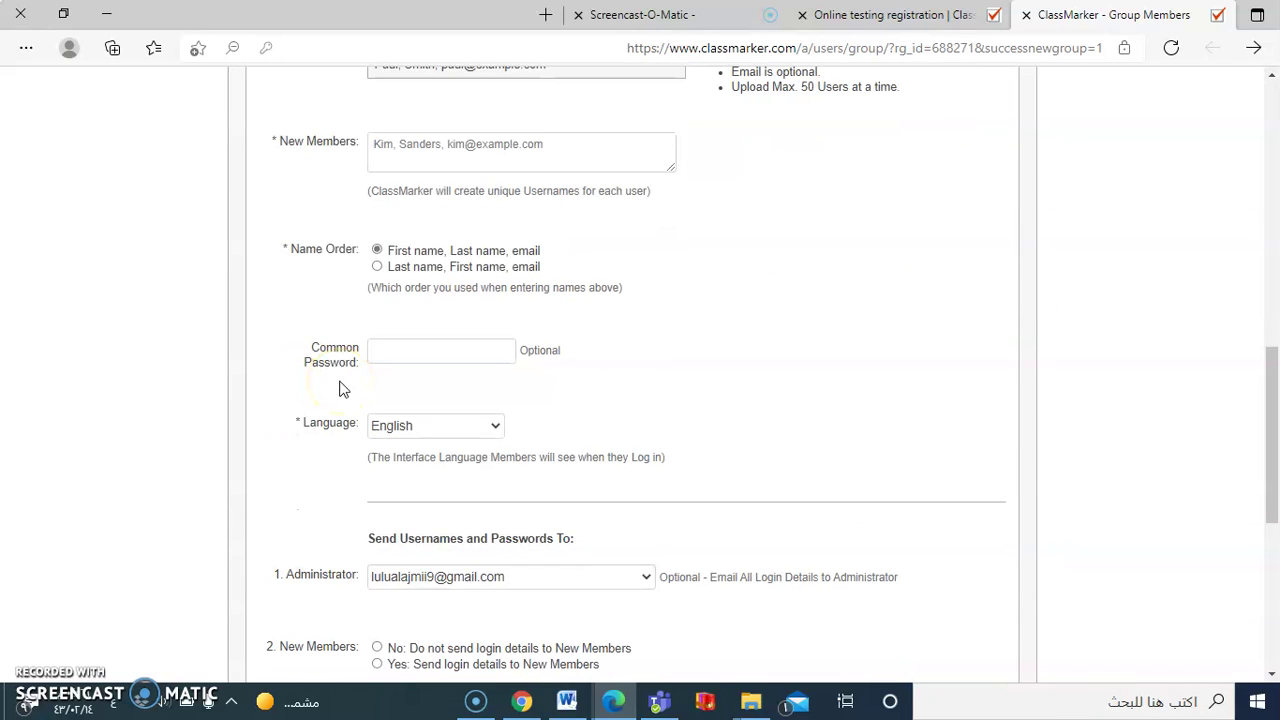